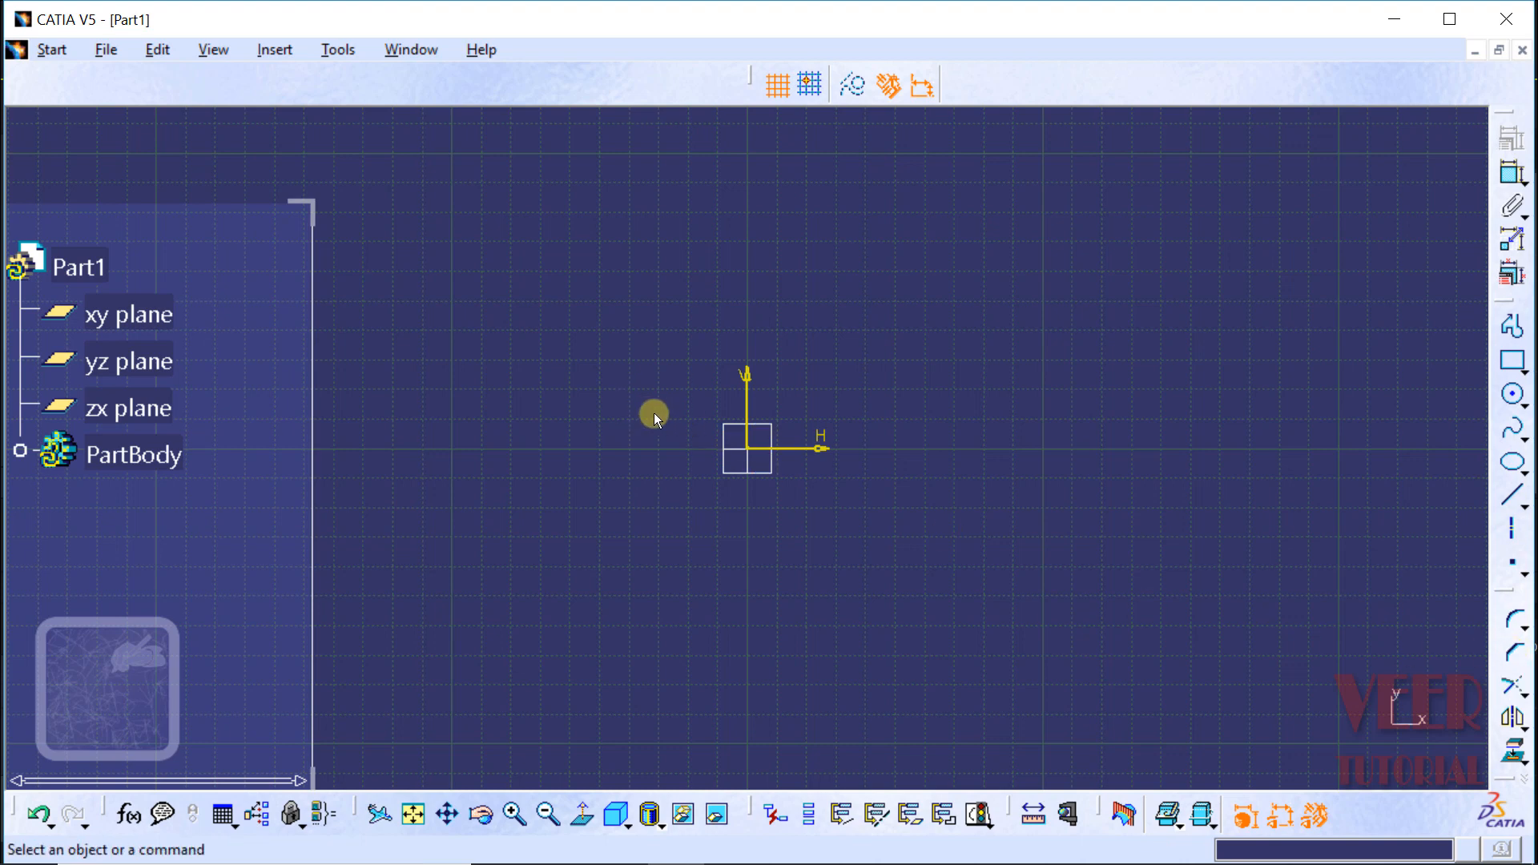
Step: Open the CATIA part file "chamfer 2D" from the project files folder
{"action": "left_click", "coordinate": [98, 48]}
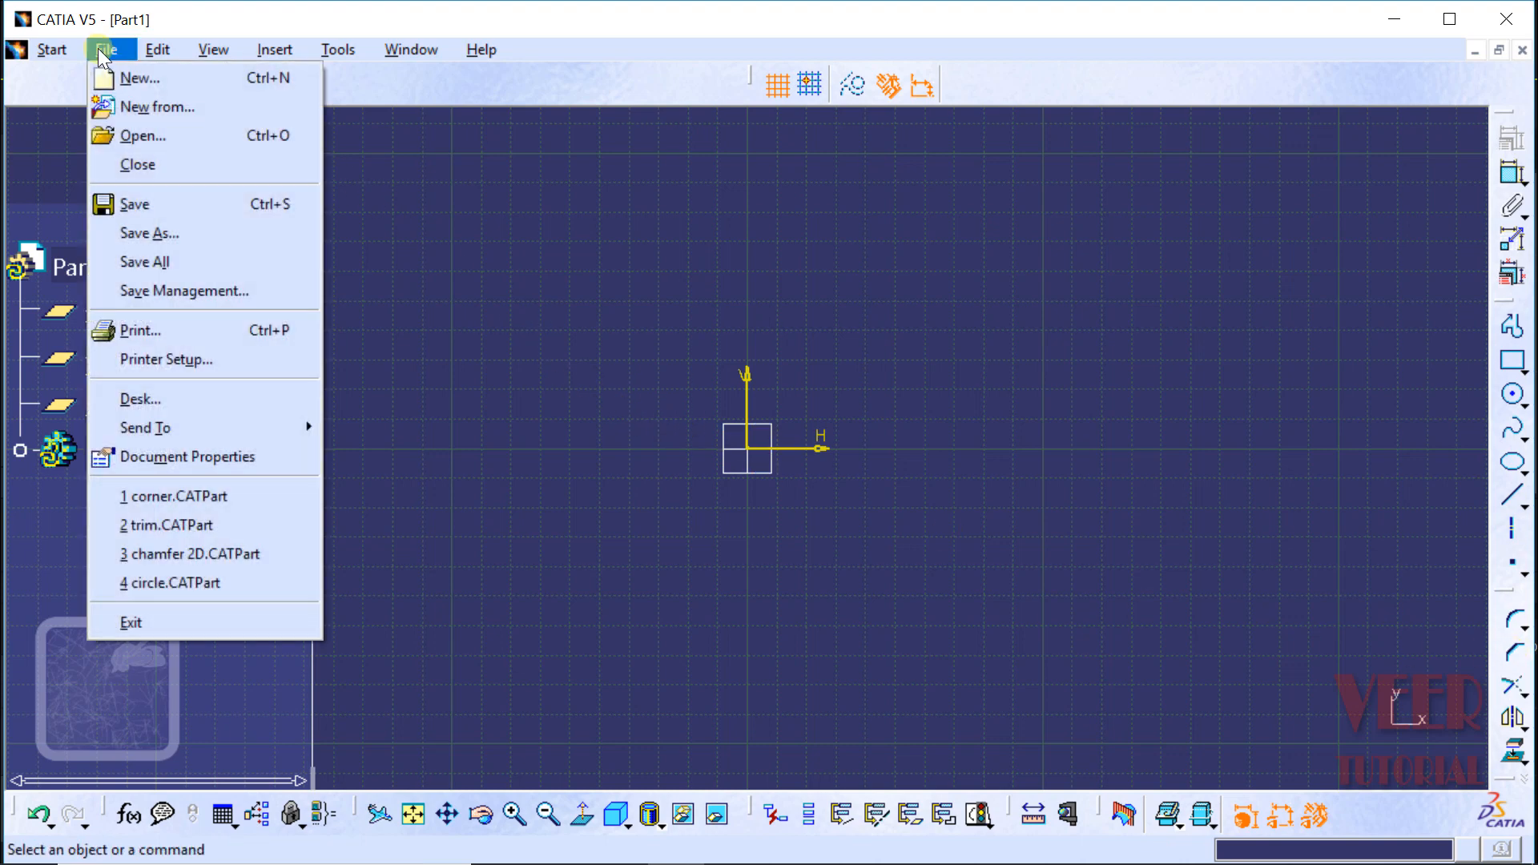
{"action": "left_click", "coordinate": [153, 136]}
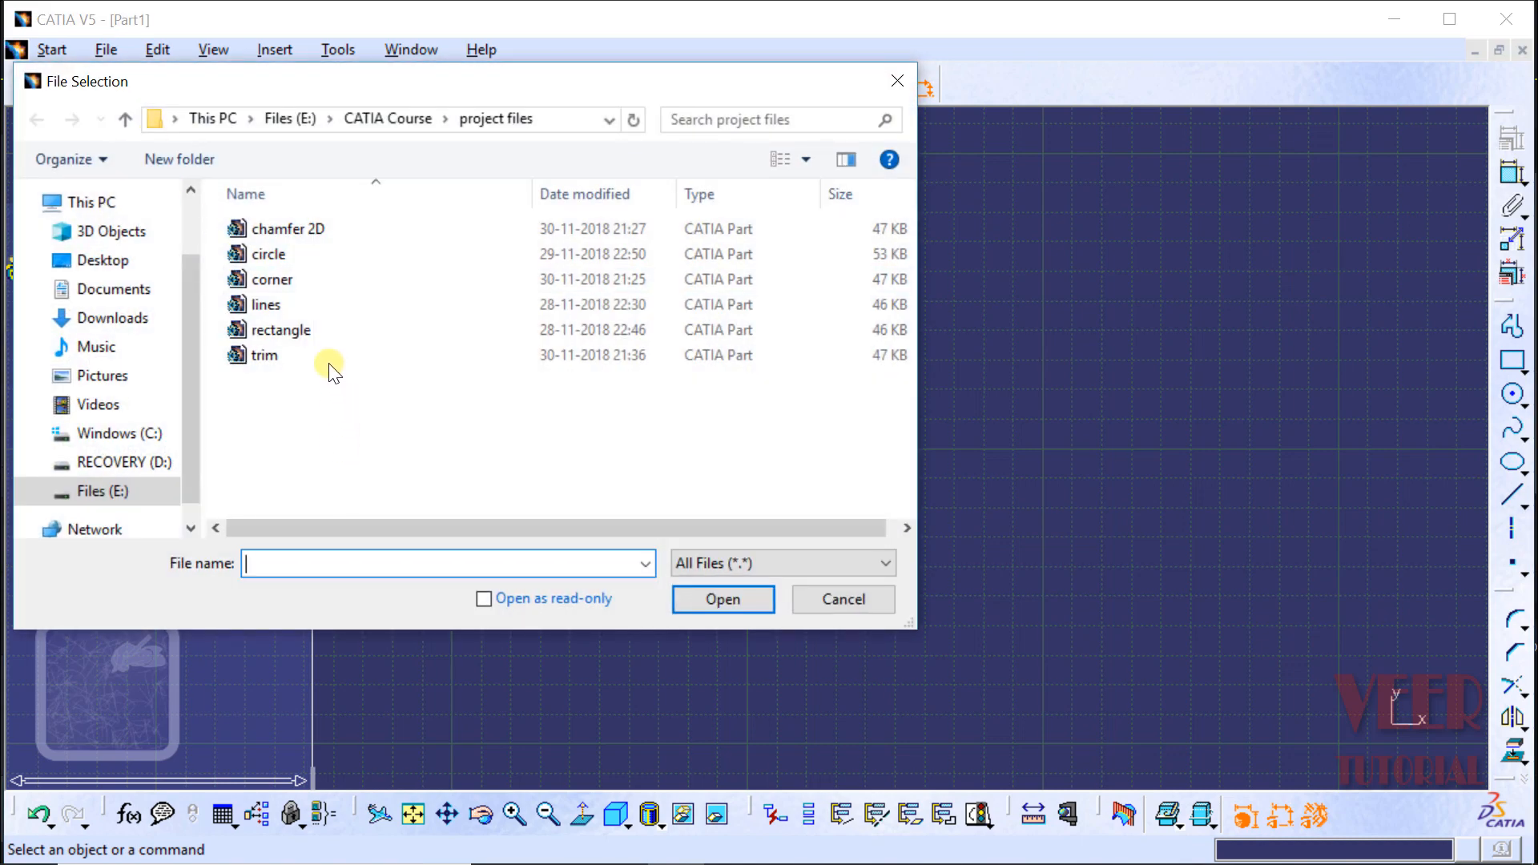
{"action": "left_click", "coordinate": [290, 226]}
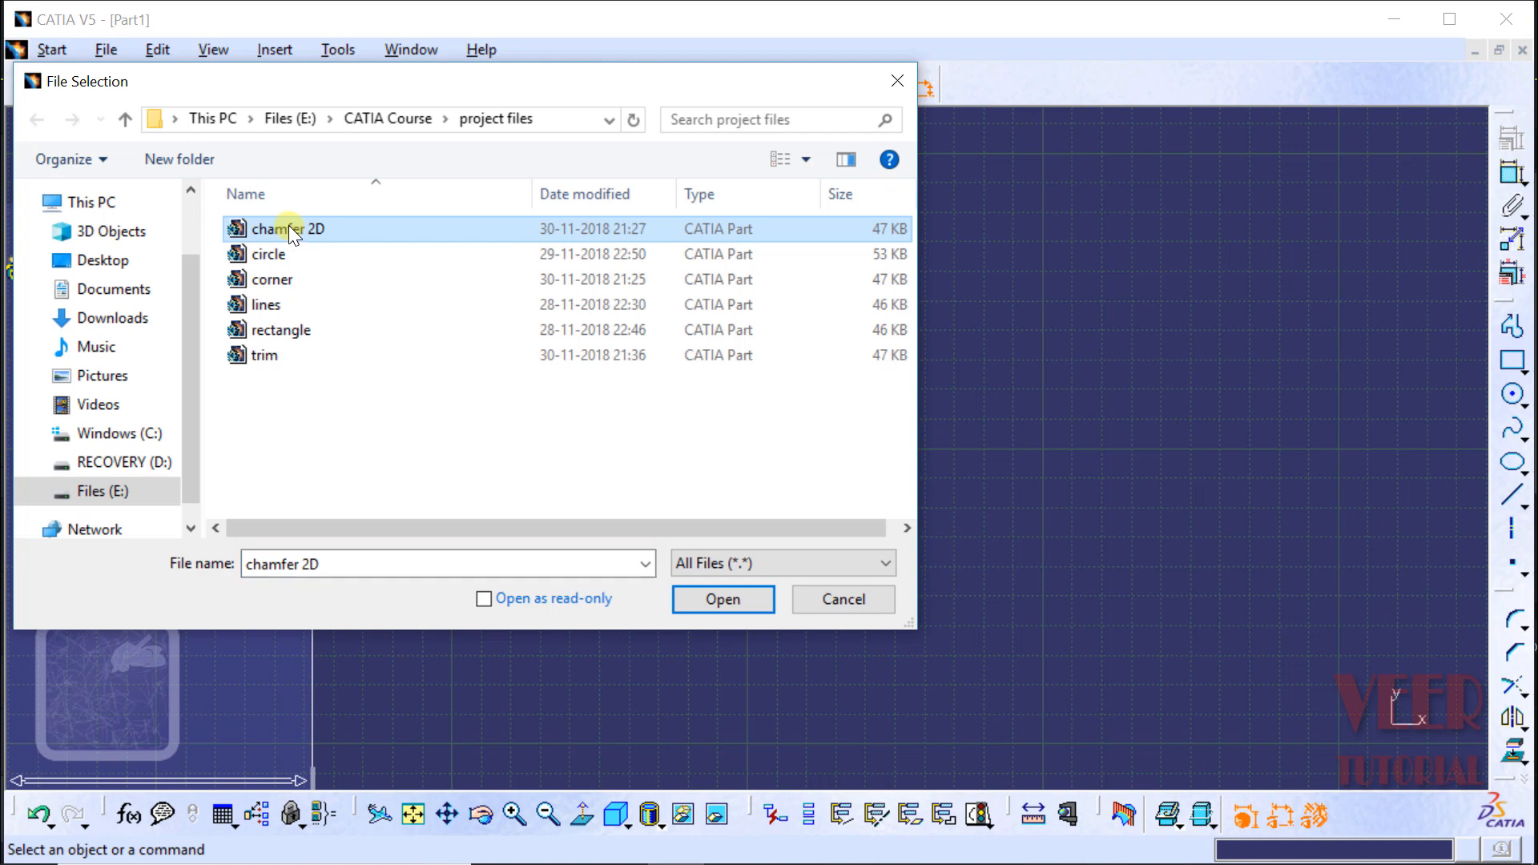
{"action": "left_click", "coordinate": [722, 599]}
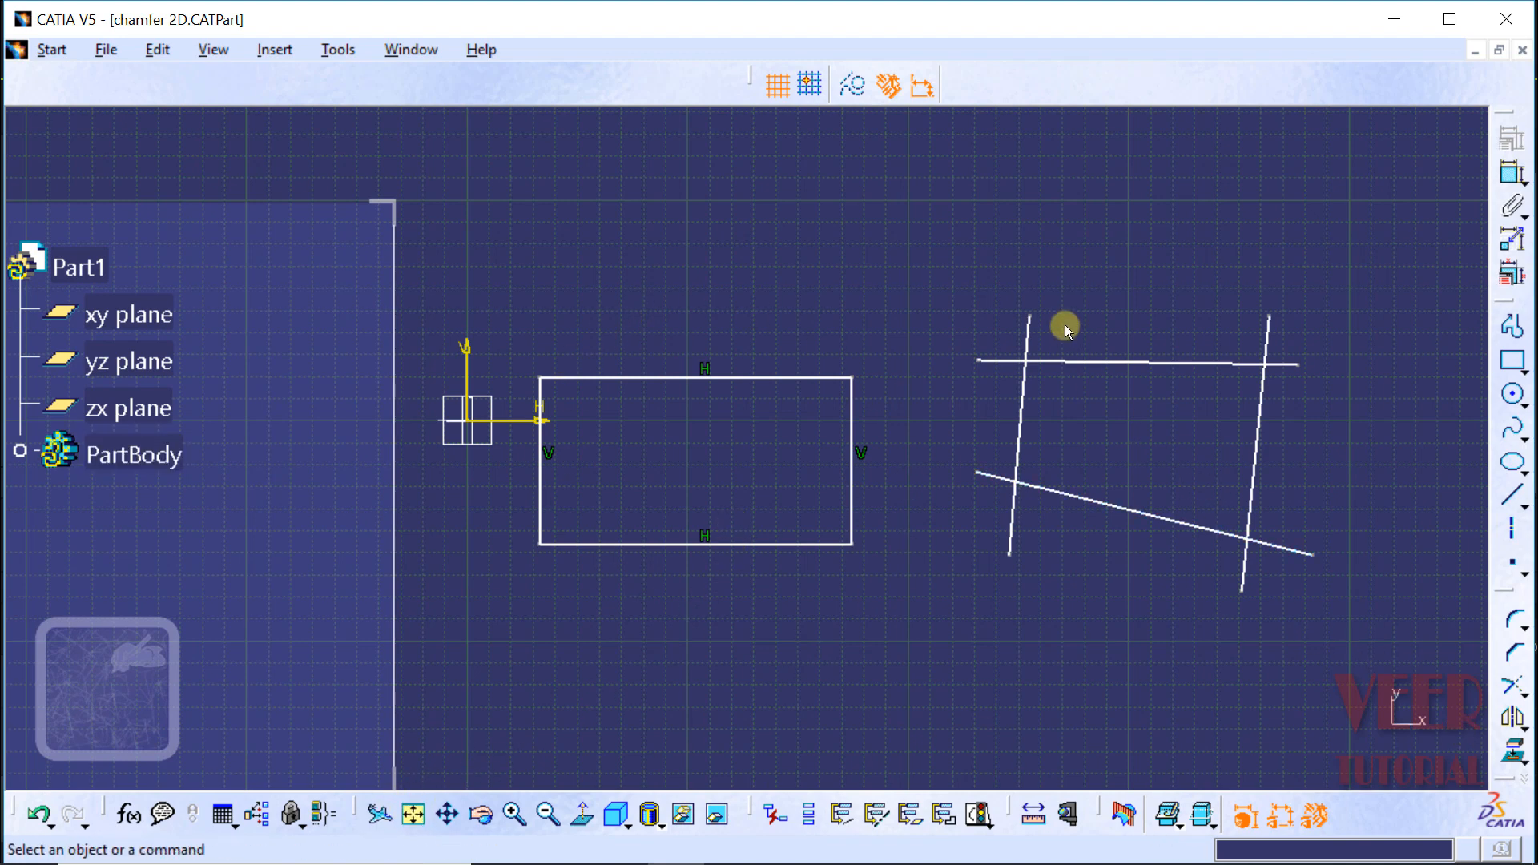
Step: Chamfer the rectangle's upper-left corner with all elements trimmed, at 45° with a chamfer length of about 4.31 mm
{"action": "left_click", "coordinate": [515, 815]}
{"action": "left_click", "coordinate": [515, 815]}
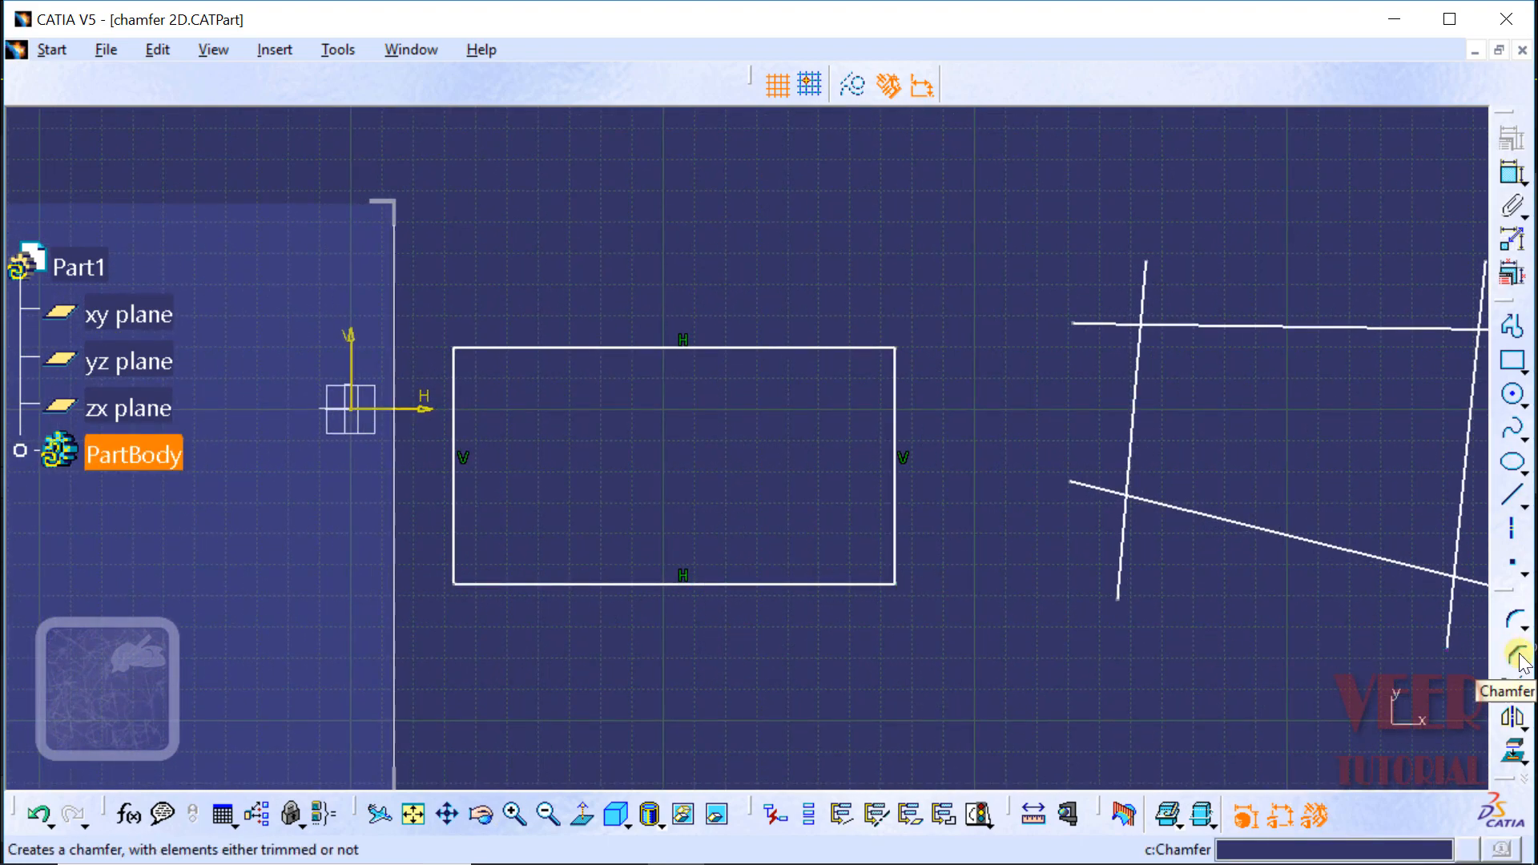
{"action": "left_click", "coordinate": [1518, 657]}
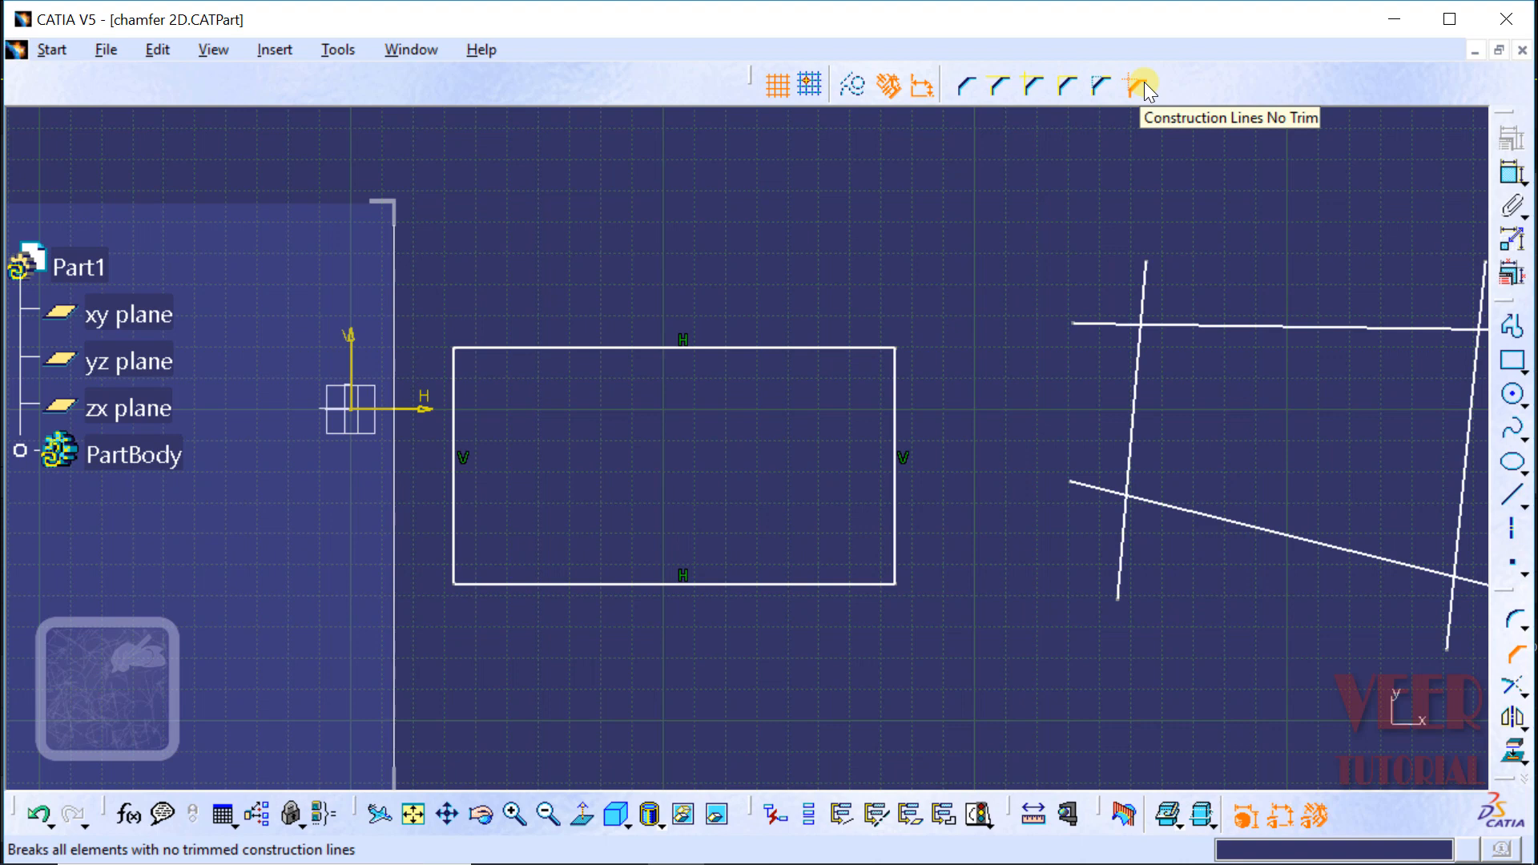
{"action": "left_click", "coordinate": [963, 85]}
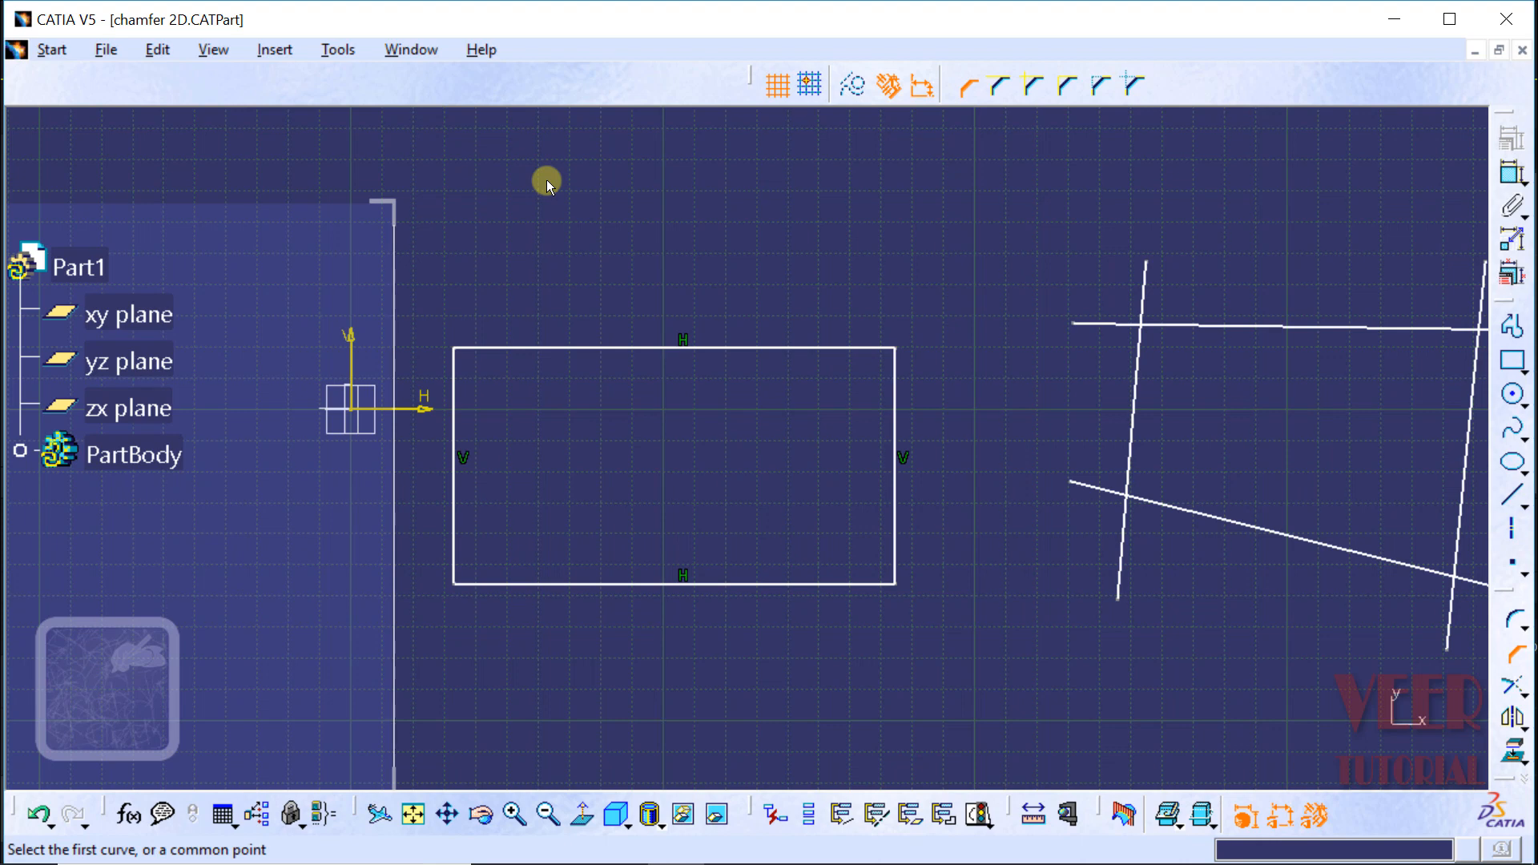
{"action": "left_click", "coordinate": [454, 438]}
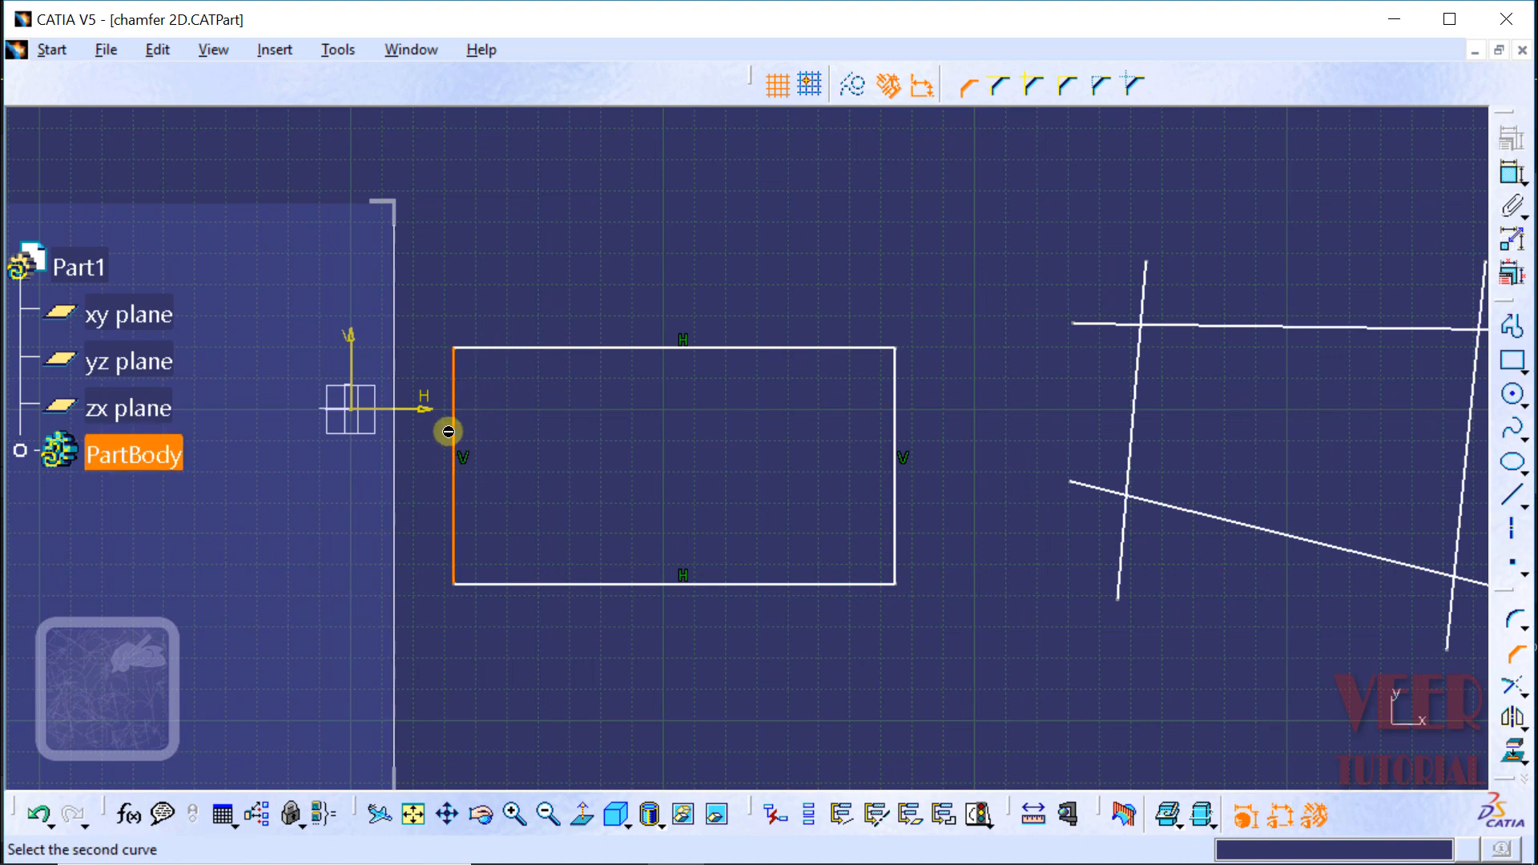
{"action": "left_click", "coordinate": [517, 349]}
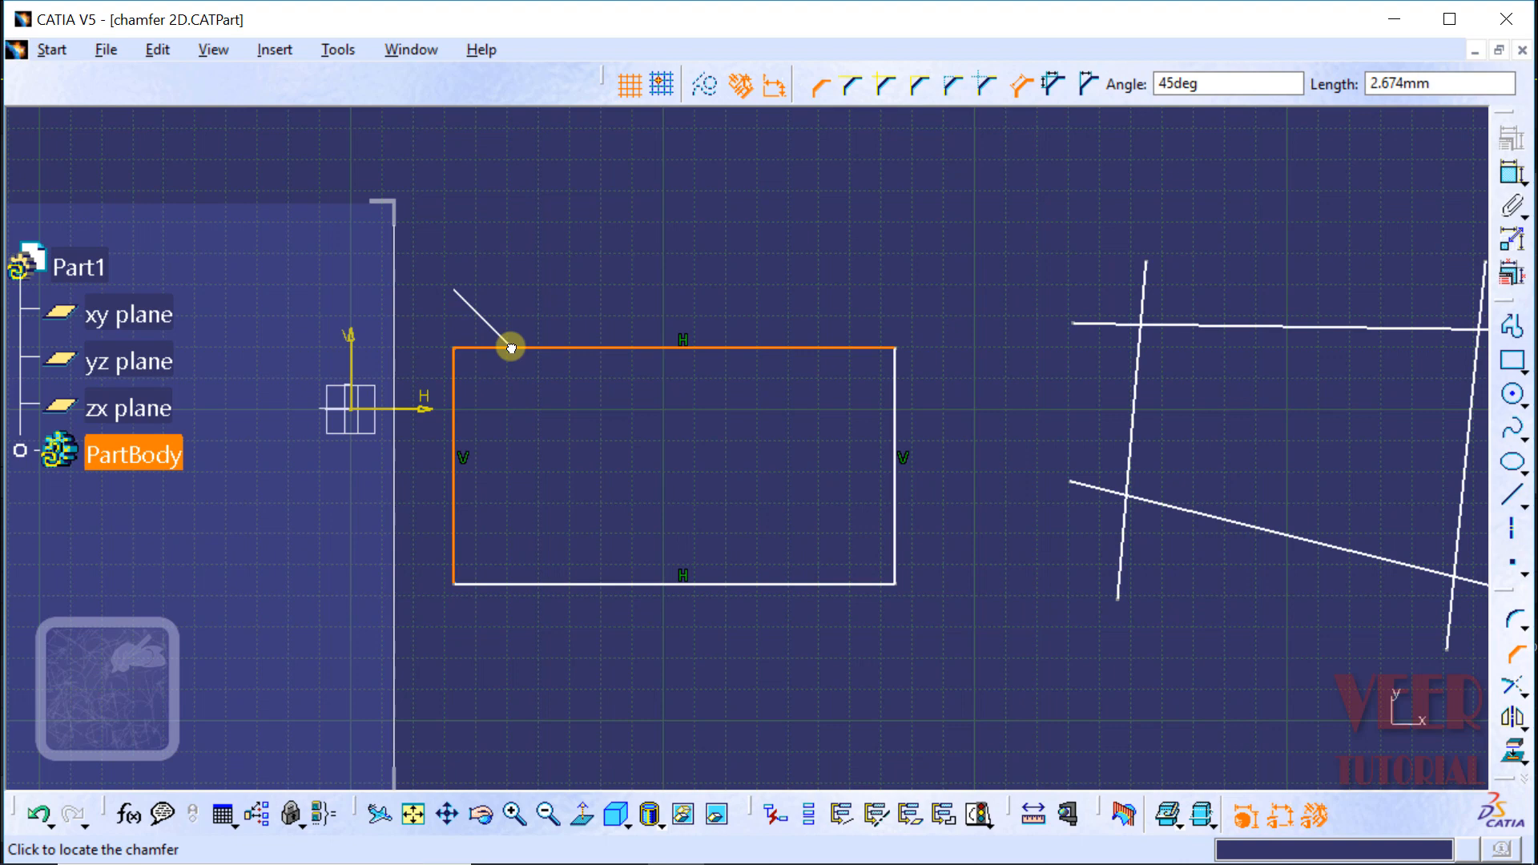
{"action": "left_click", "coordinate": [498, 398]}
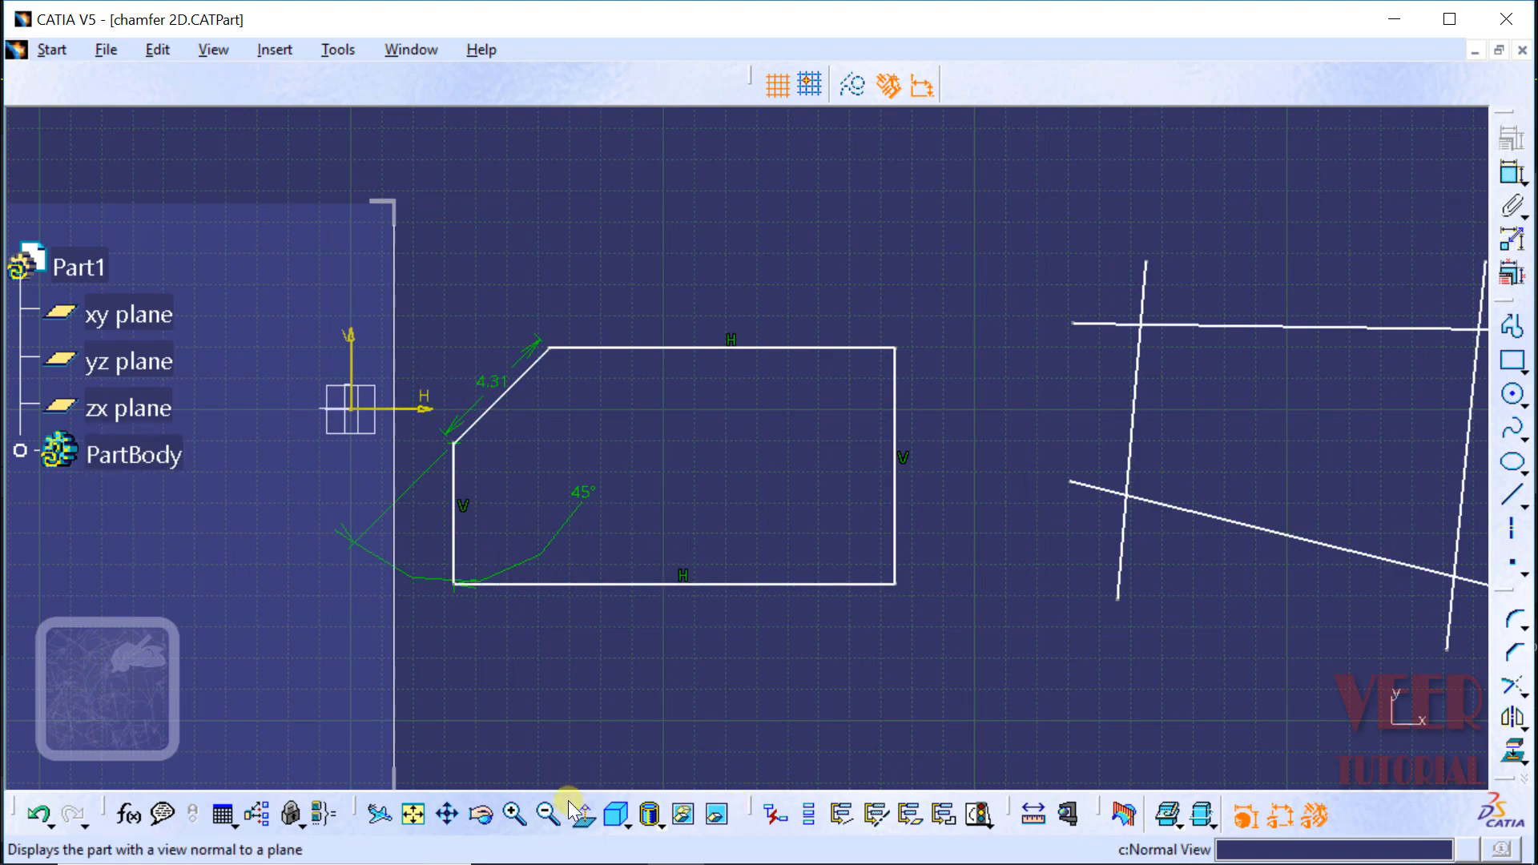
Step: Move the 45° angle dimension of the upper-left chamfer outside the profile, below the chamfer's extension line
{"action": "left_click", "coordinate": [514, 814]}
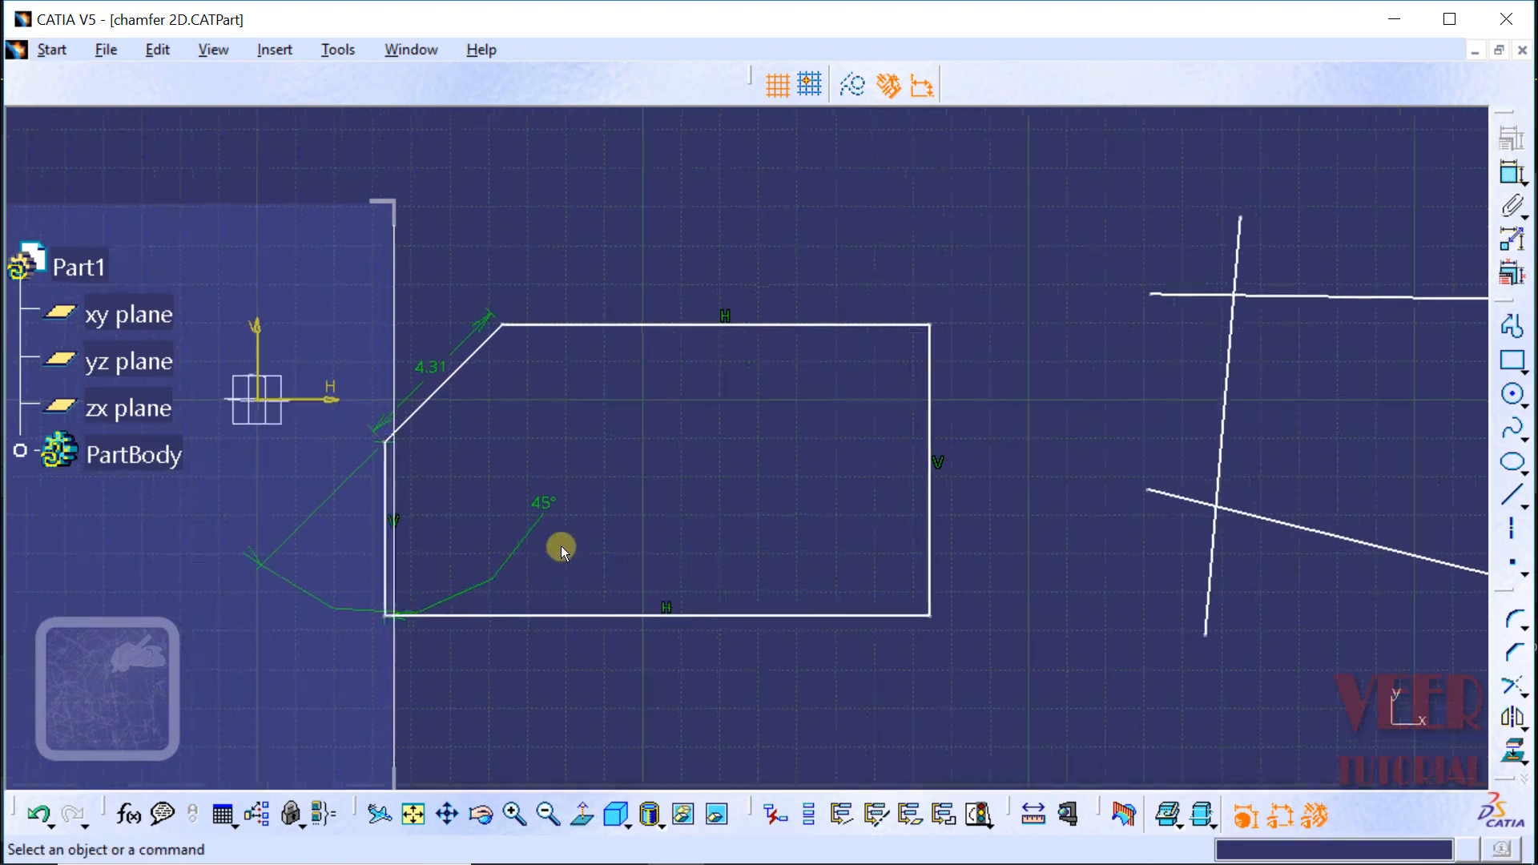
{"action": "left_click", "coordinate": [447, 814]}
{"action": "mouse_move", "coordinate": [583, 653]}
{"action": "left_mouse_down"}
{"action": "mouse_move", "coordinate": [758, 632]}
{"action": "mouse_move", "coordinate": [800, 601]}
{"action": "left_mouse_up"}
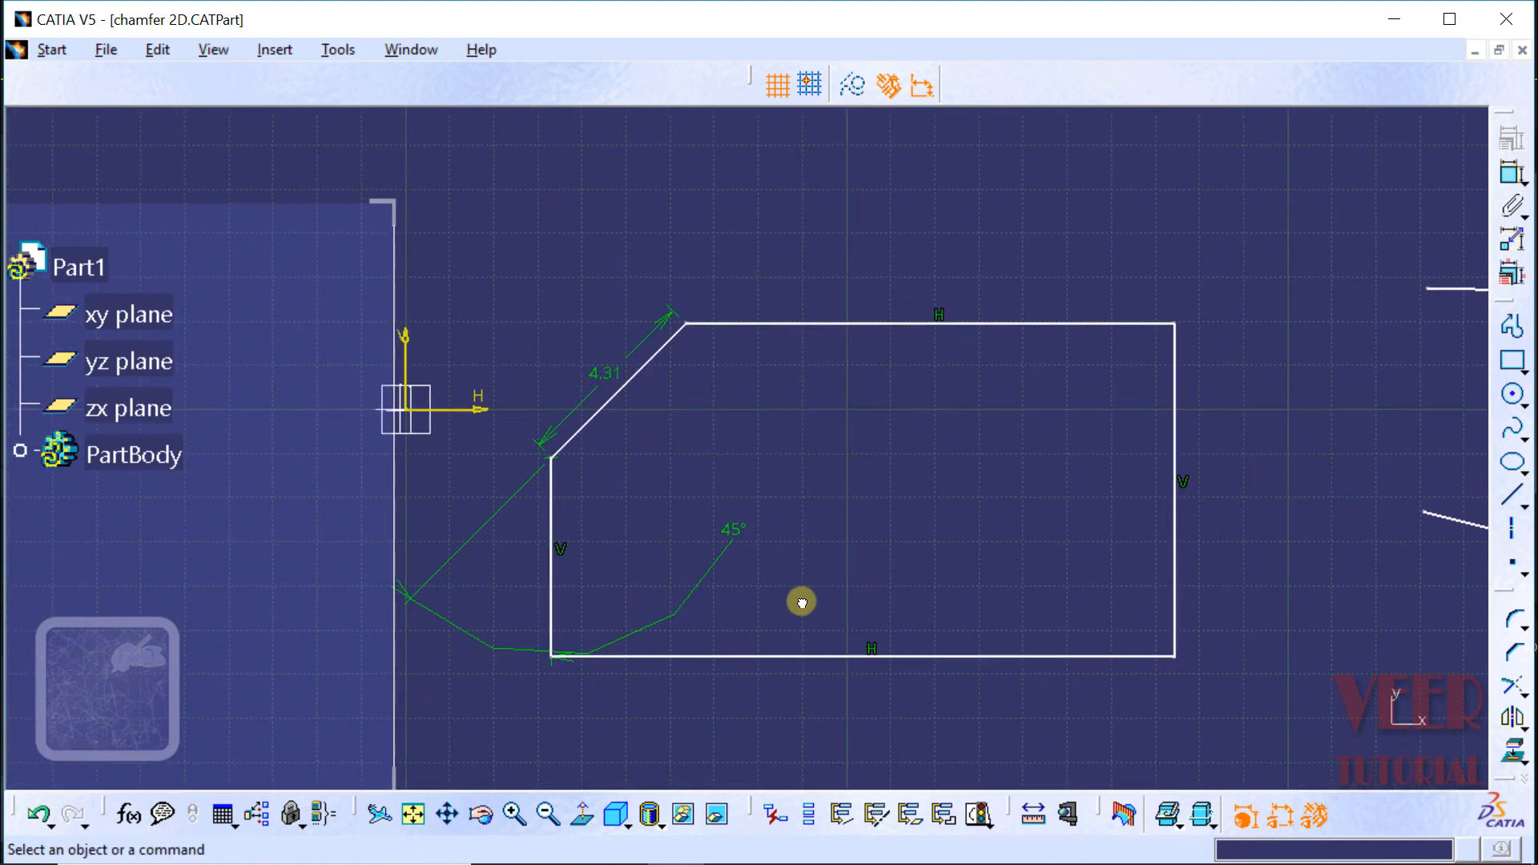
{"action": "left_click", "coordinate": [726, 545]}
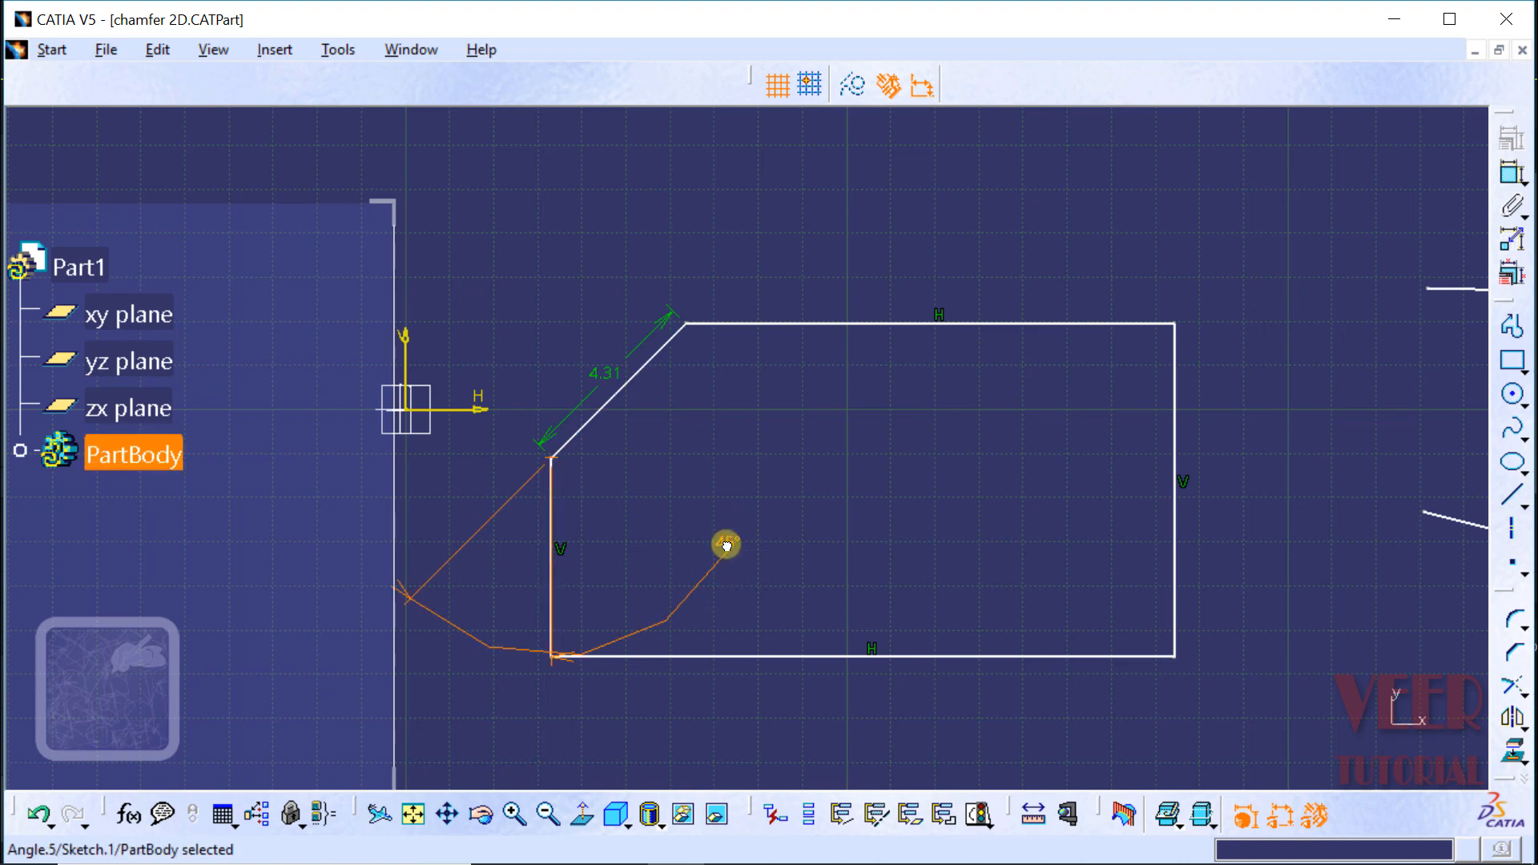
{"action": "left_click_drag", "start_coordinate": [727, 545], "coordinate": [474, 637]}
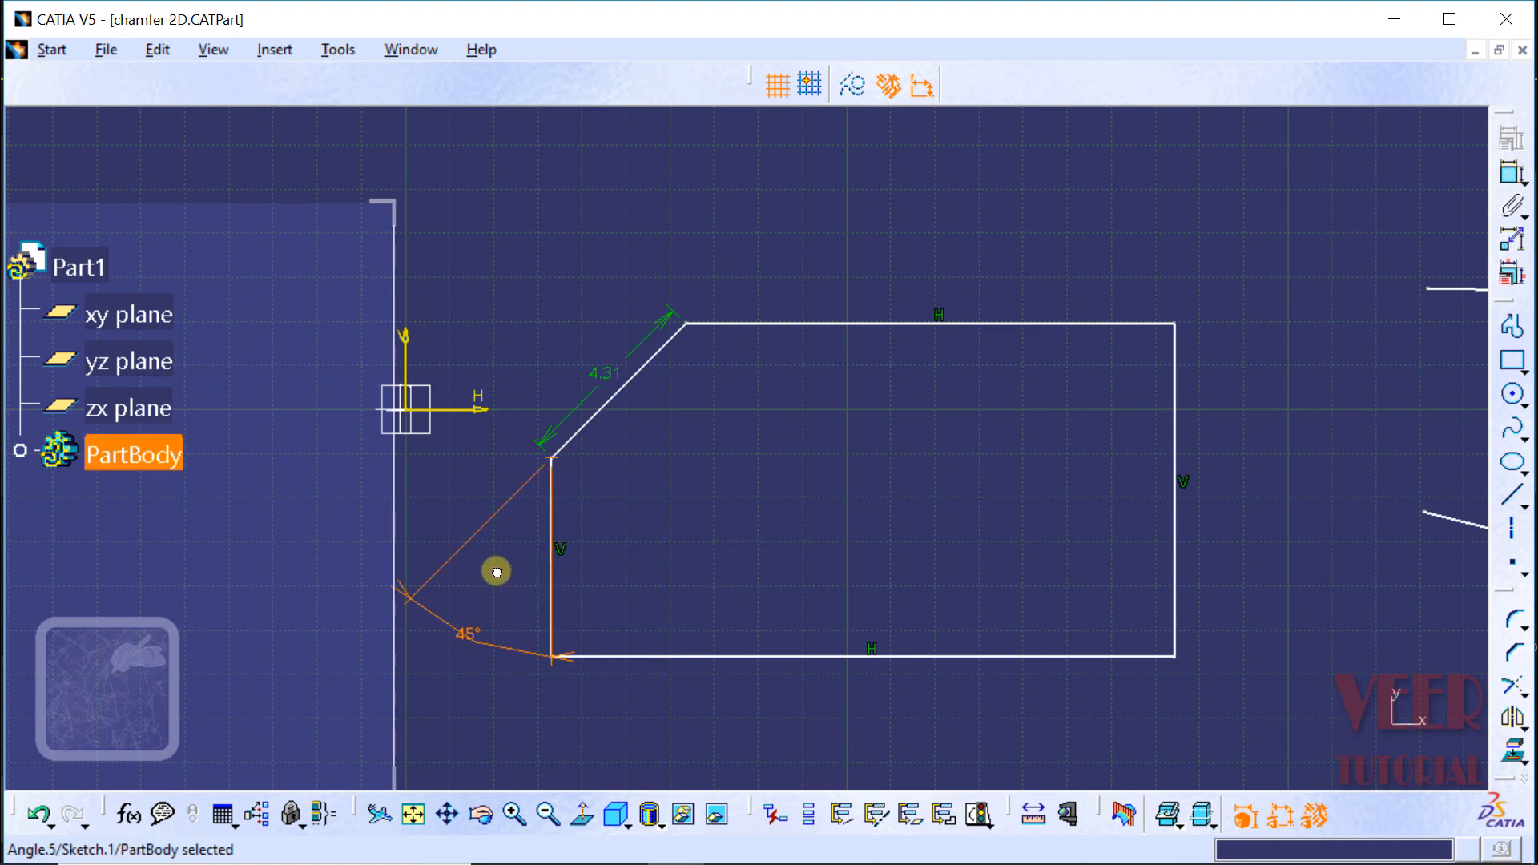
{"action": "left_click", "coordinate": [683, 526]}
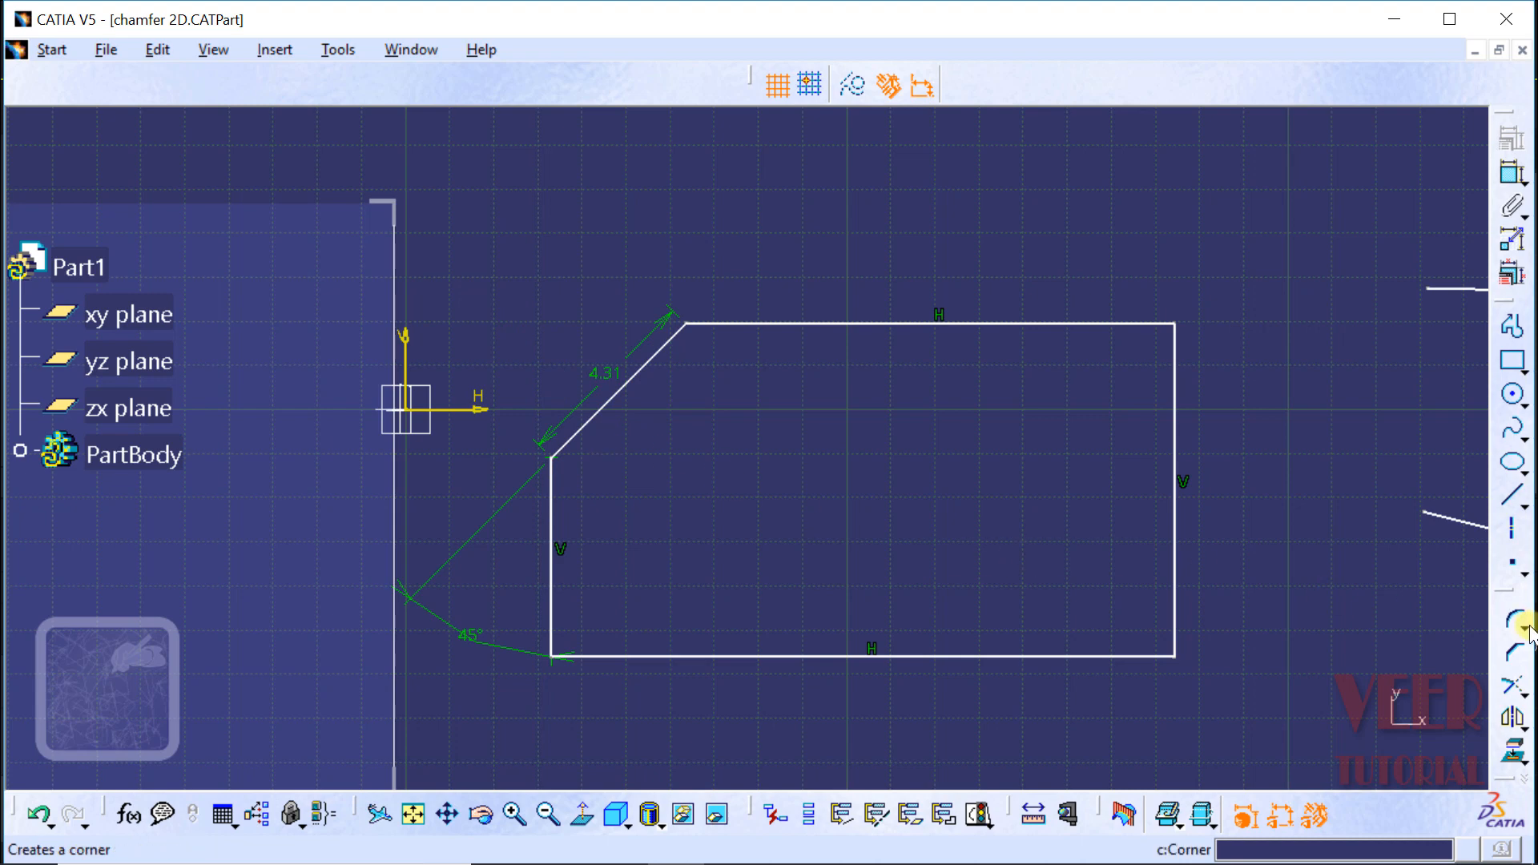
Step: Chamfer the rectangle's upper-right corner with all elements trimmed, using a first length of 3 mm and a second length of 5 mm
{"action": "left_click", "coordinate": [1518, 657]}
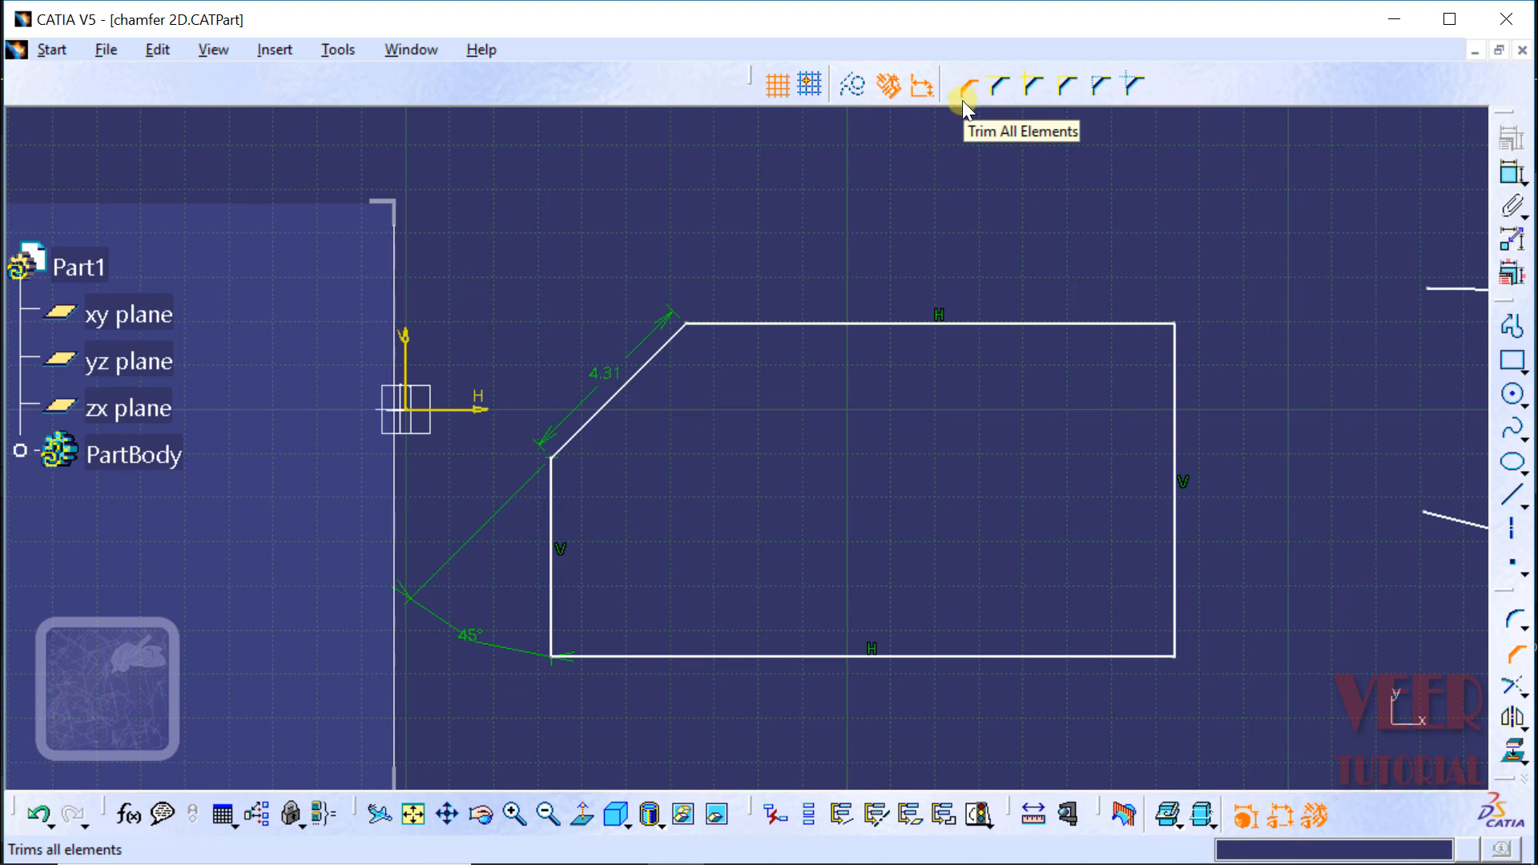
{"action": "left_click", "coordinate": [1057, 324]}
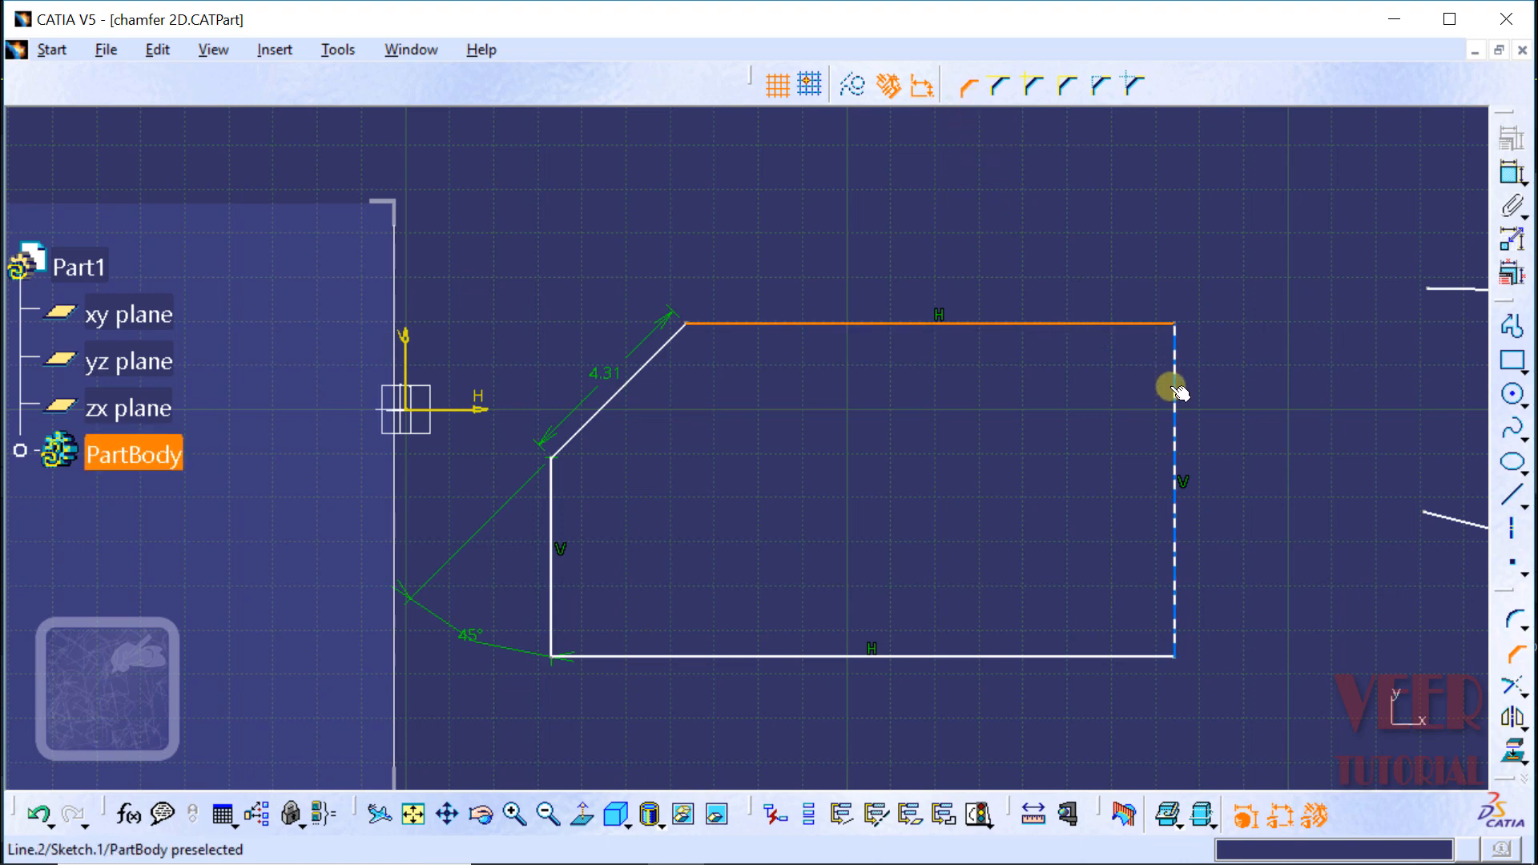
{"action": "left_click", "coordinate": [1173, 391]}
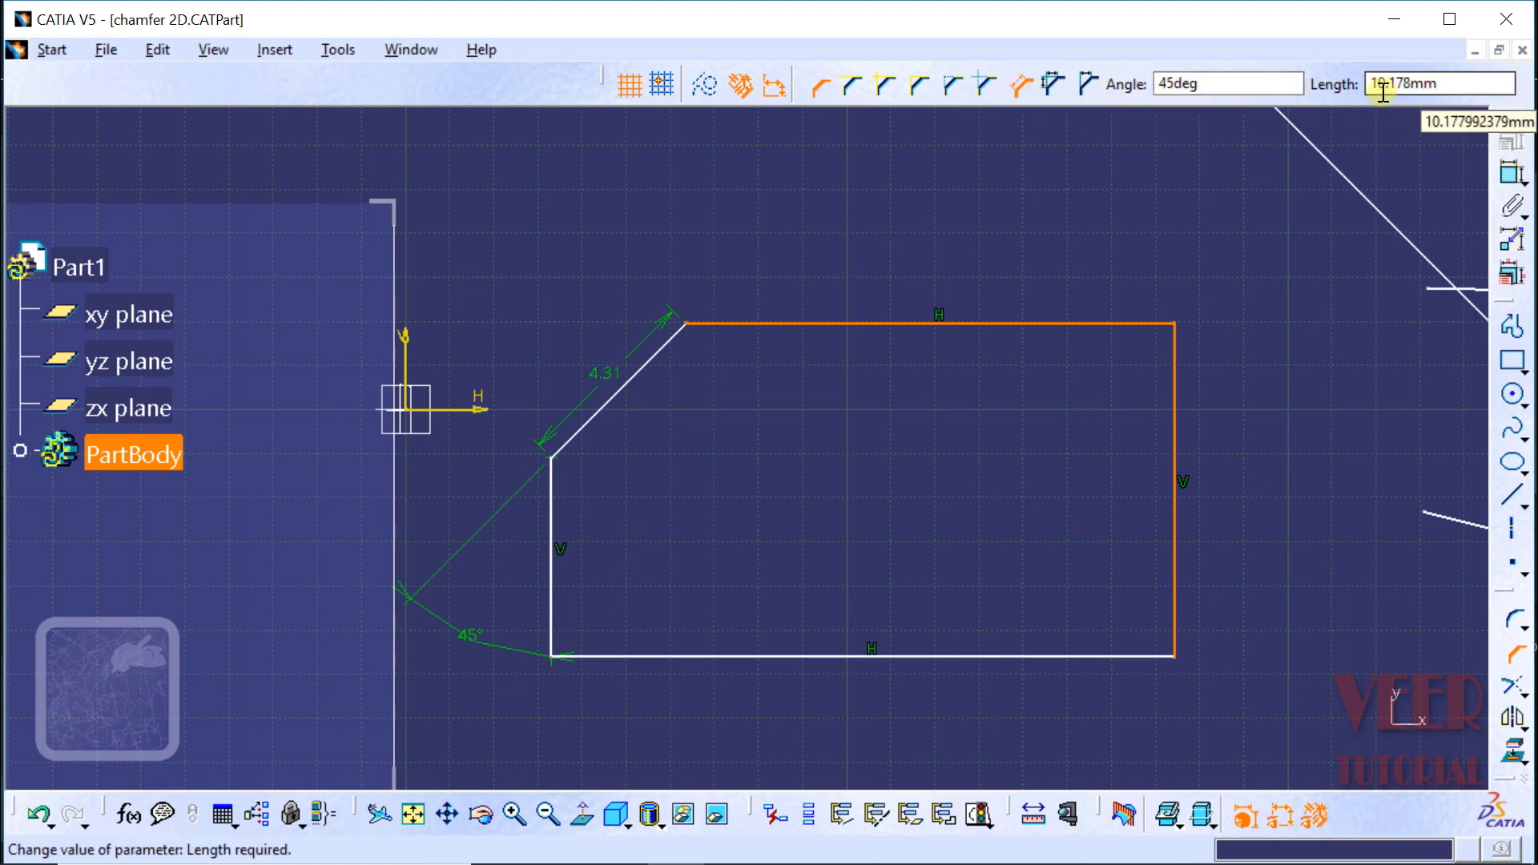
{"action": "left_click", "coordinate": [1052, 83]}
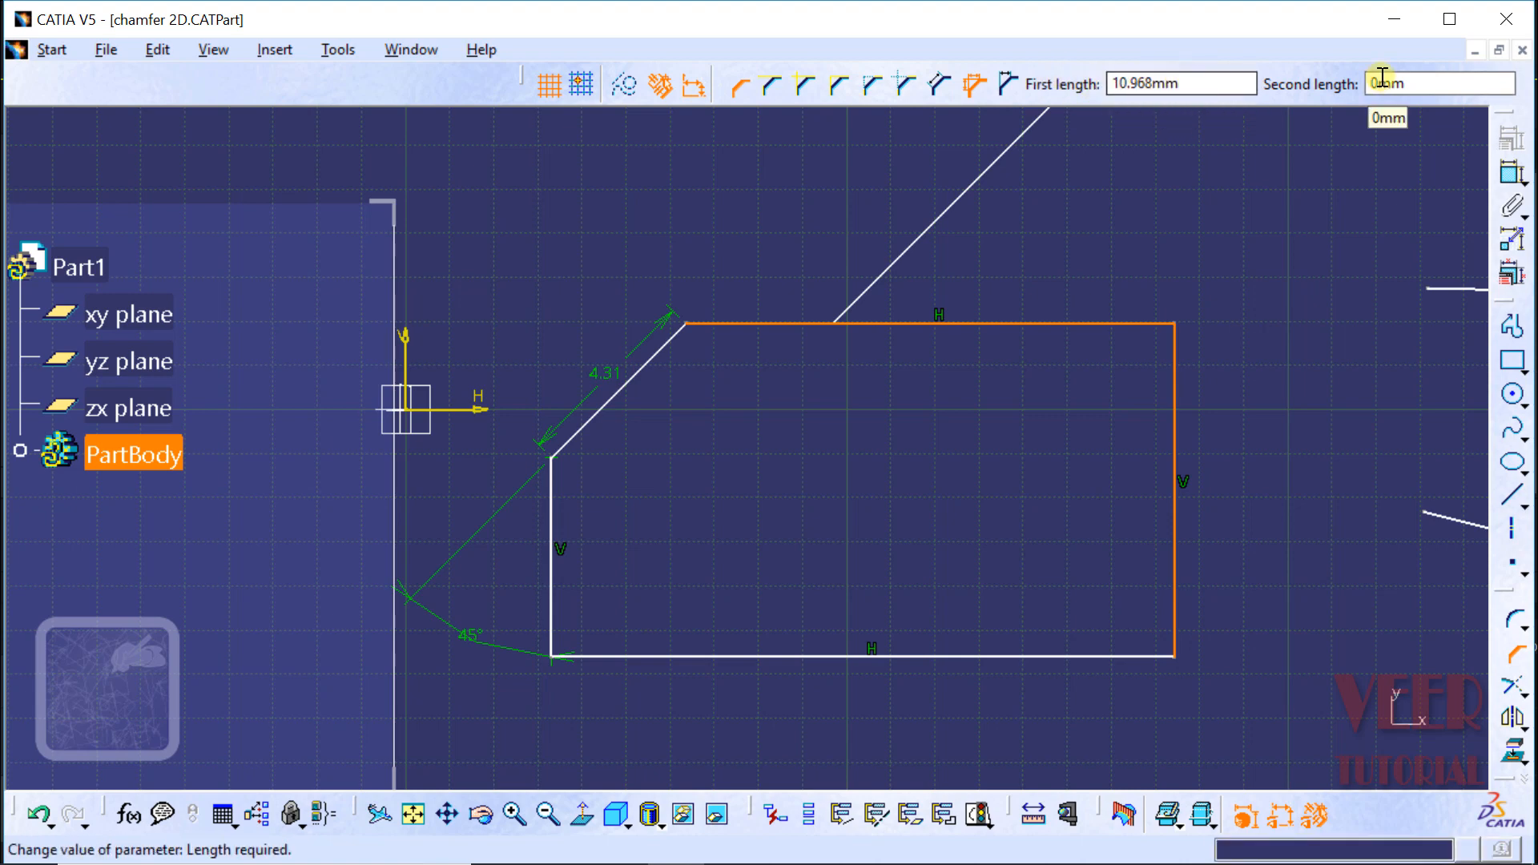
{"action": "left_click_drag", "start_coordinate": [1214, 89], "coordinate": [1111, 86]}
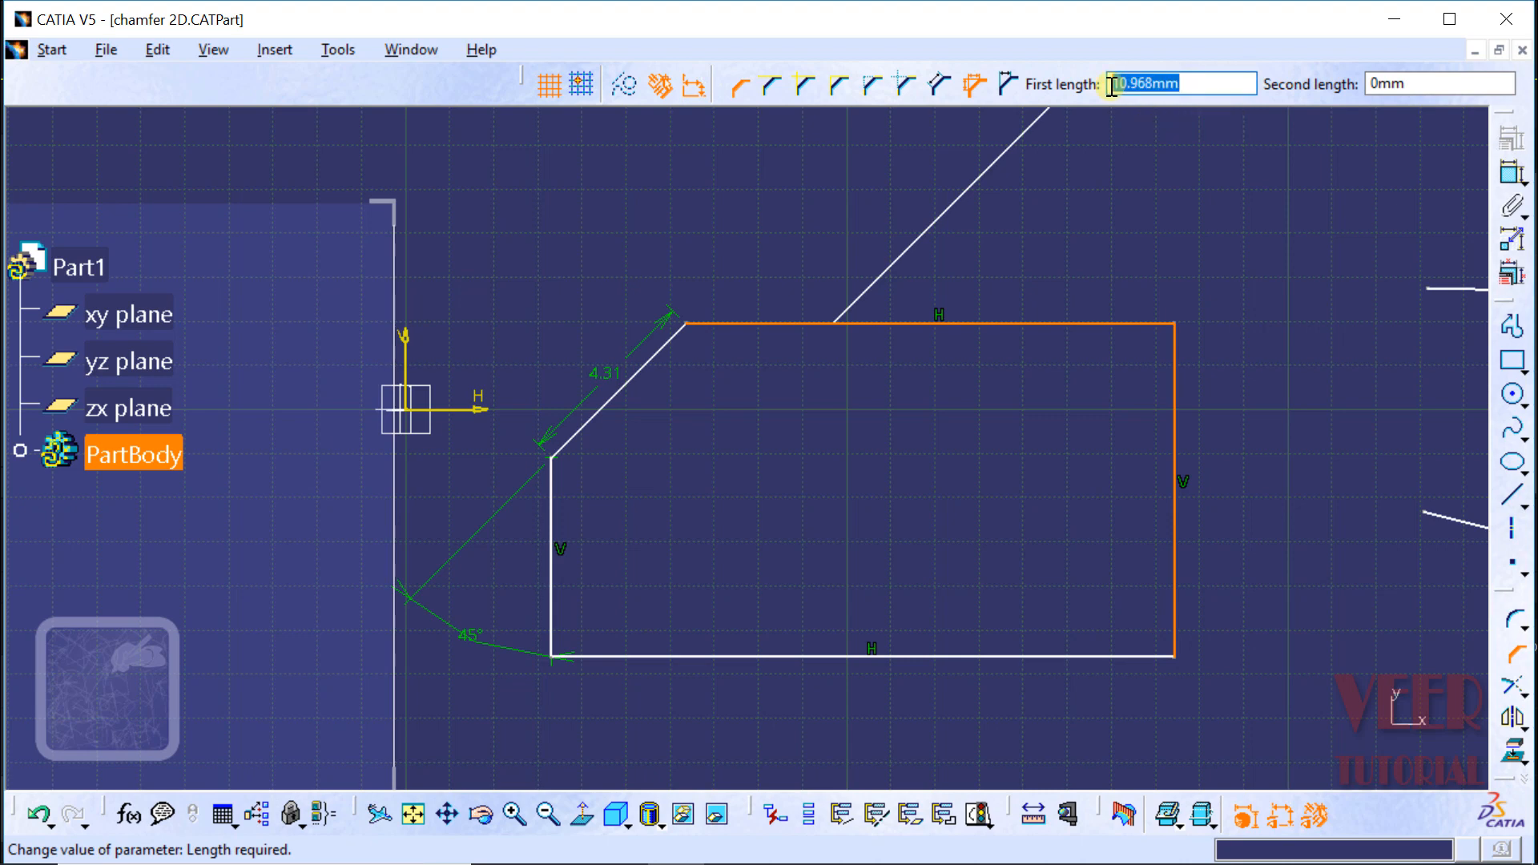
{"action": "type", "text": "3"}
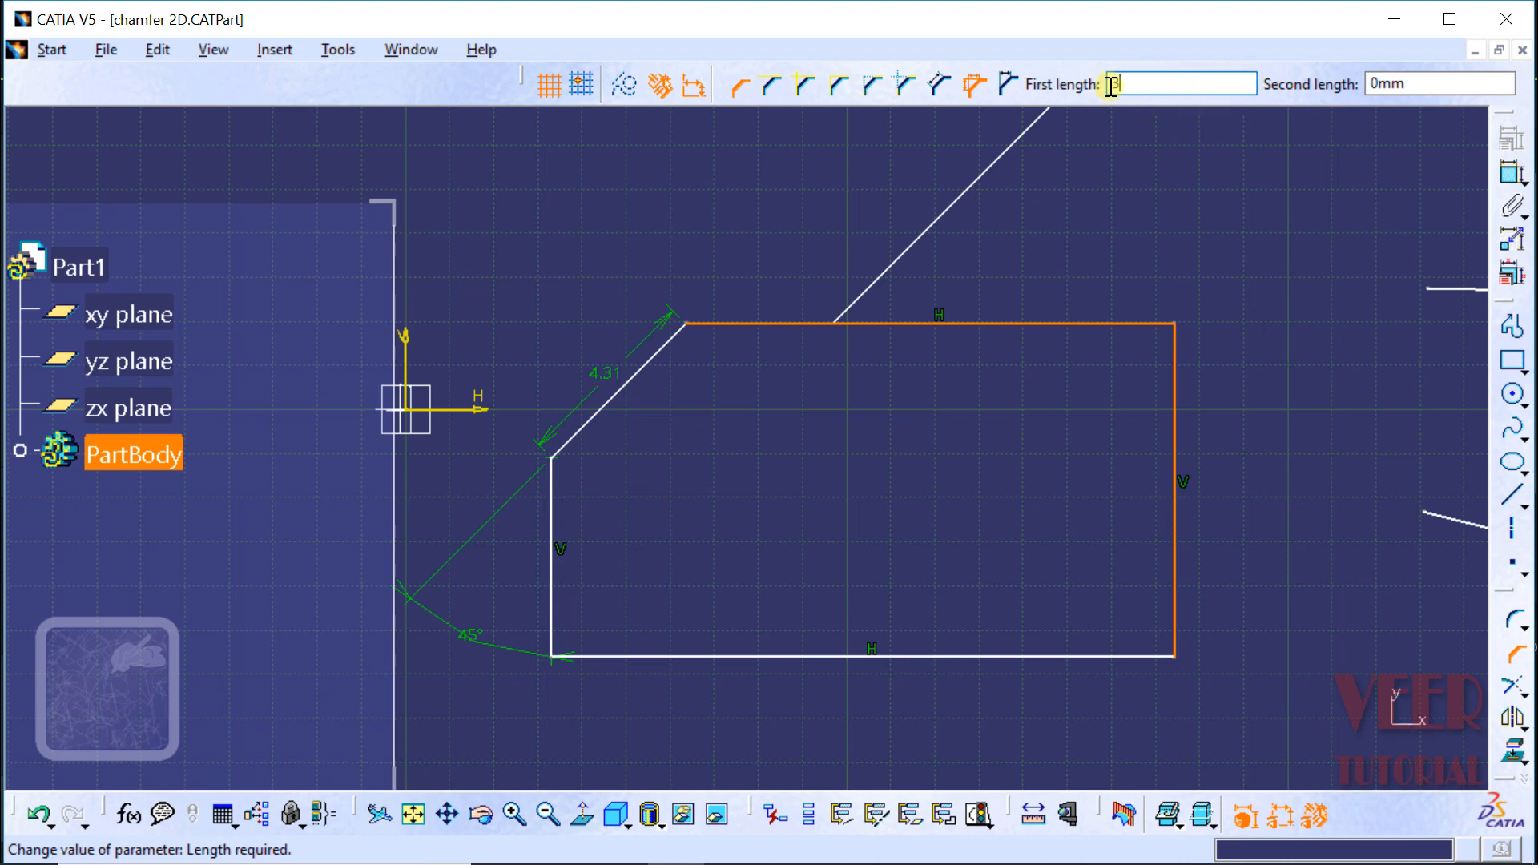
{"action": "key", "text": "Return"}
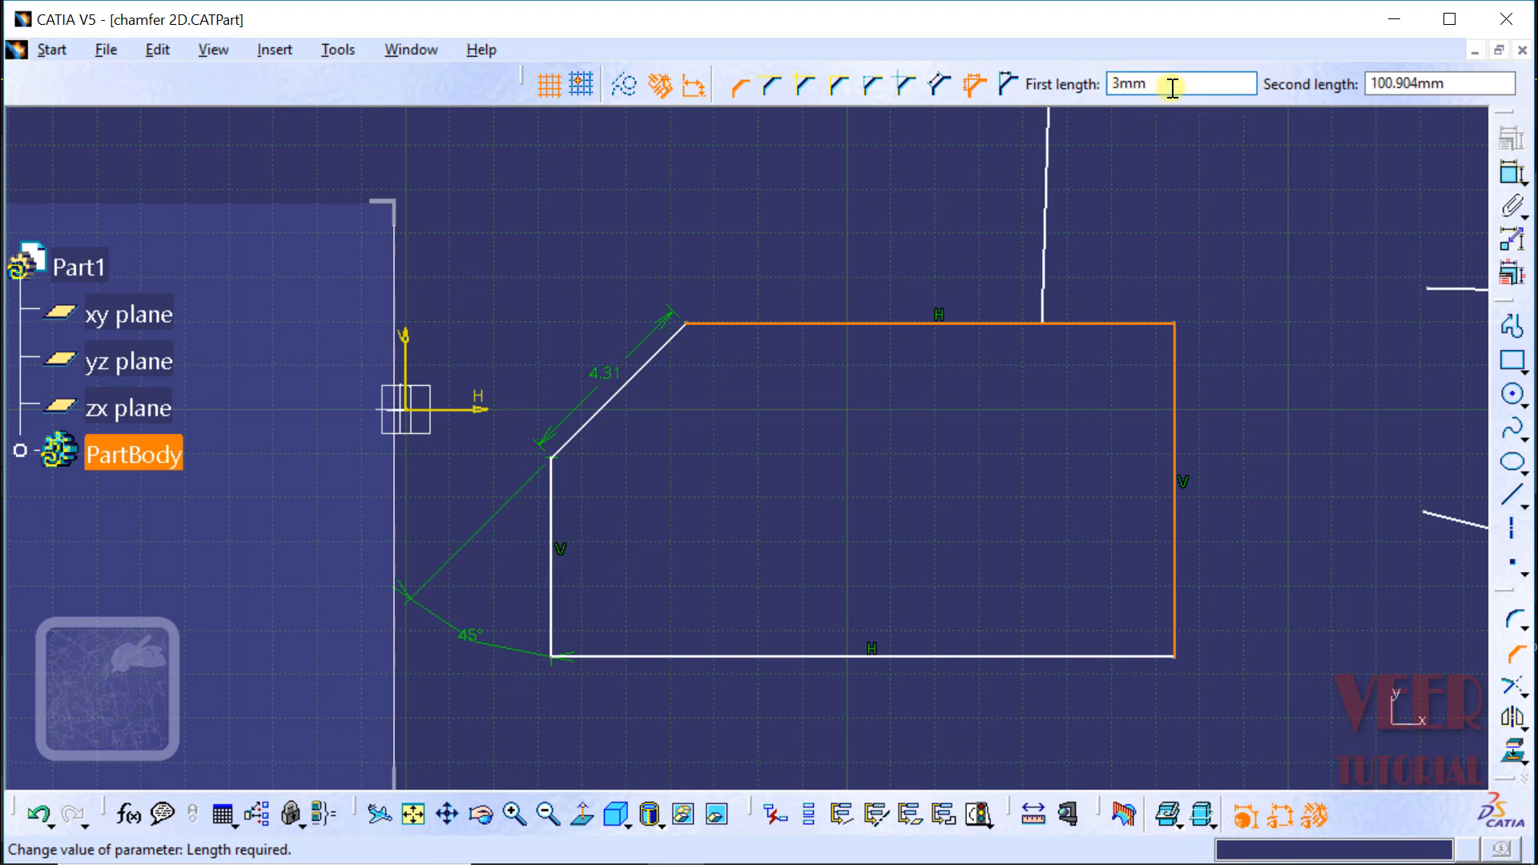
{"action": "left_click_drag", "start_coordinate": [1470, 83], "coordinate": [1378, 84]}
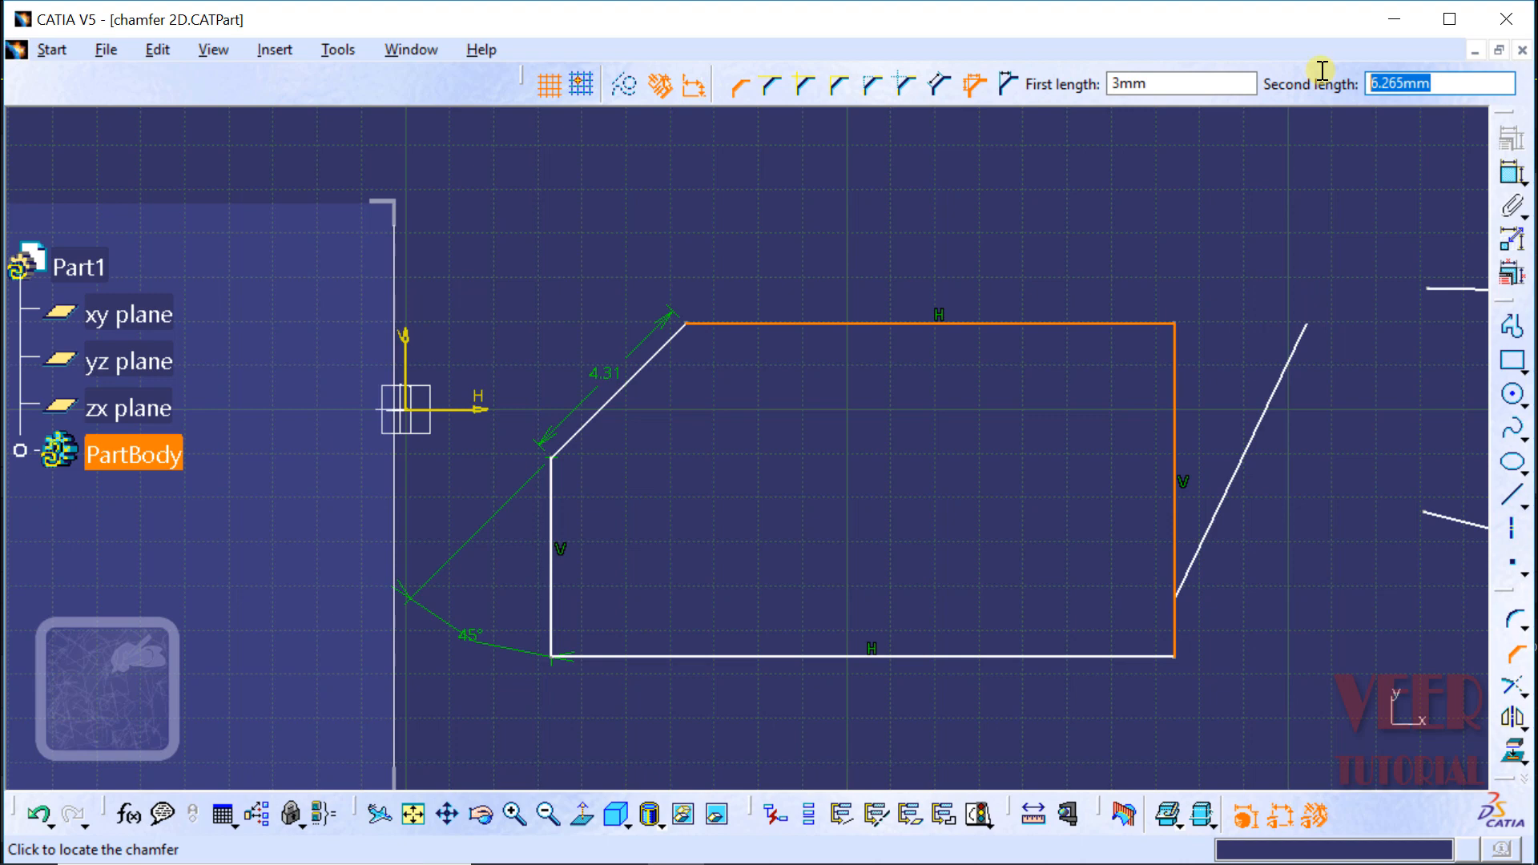
{"action": "type", "text": "5"}
{"action": "key", "text": "Return"}
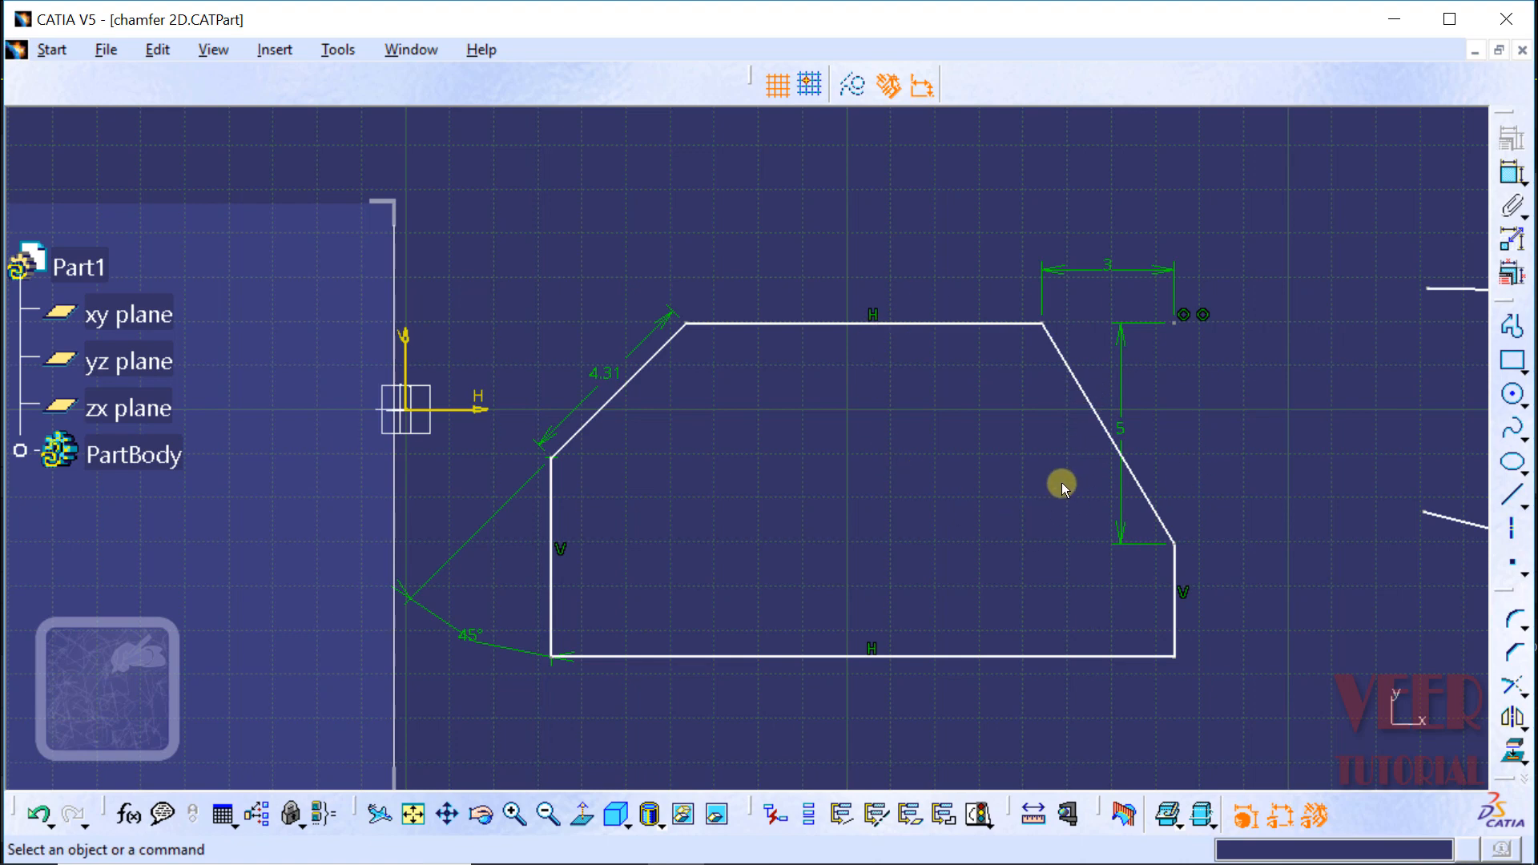
Step: Chamfer the profile's lower-left corner with all elements trimmed, using an angle of 30° and a first length of 3 mm
{"action": "left_click", "coordinate": [1514, 652]}
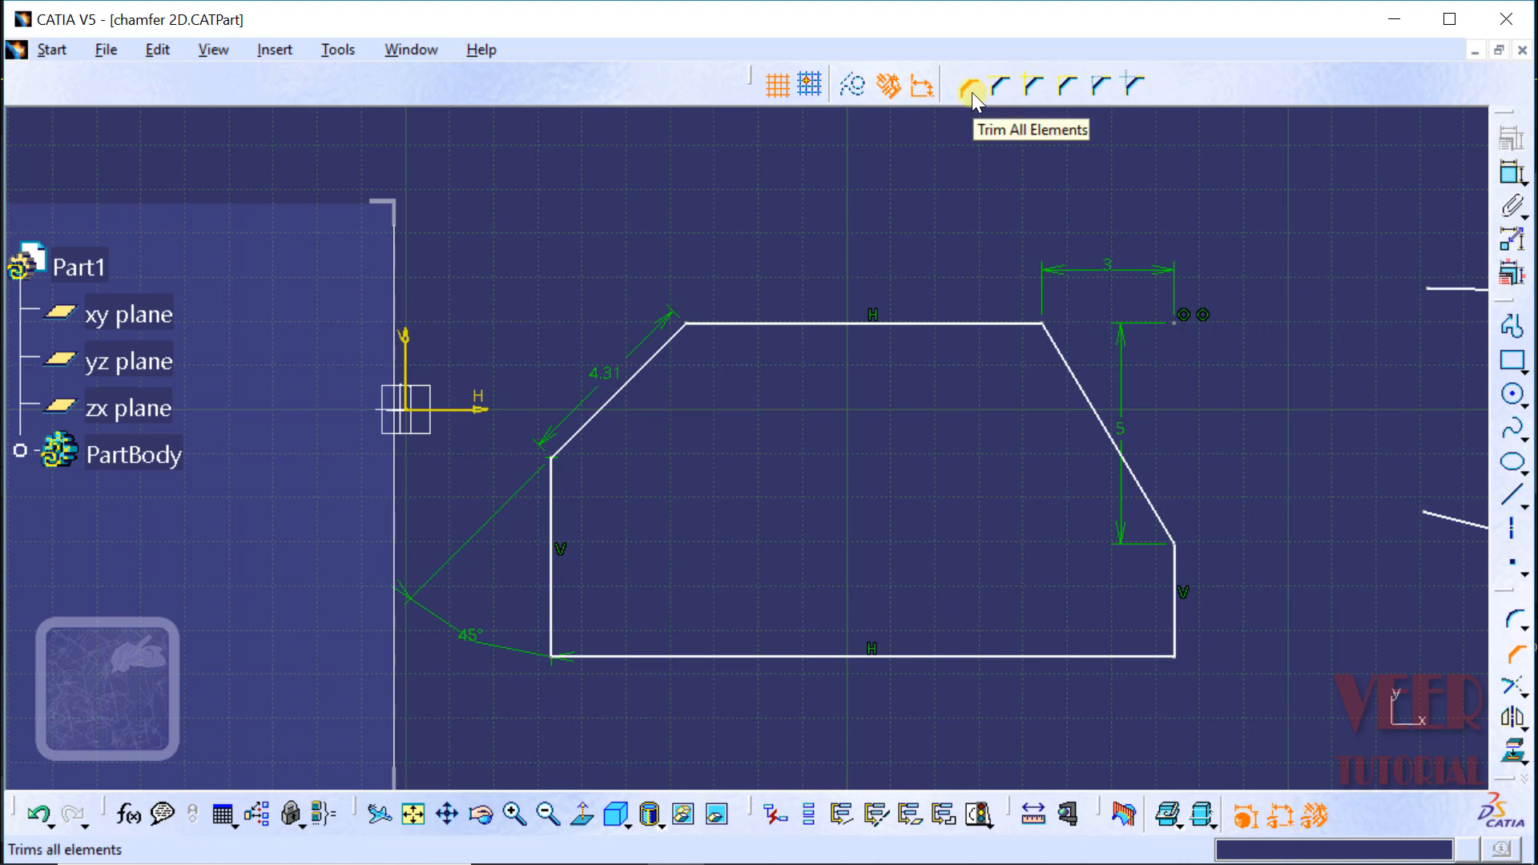
{"action": "left_click", "coordinate": [664, 656]}
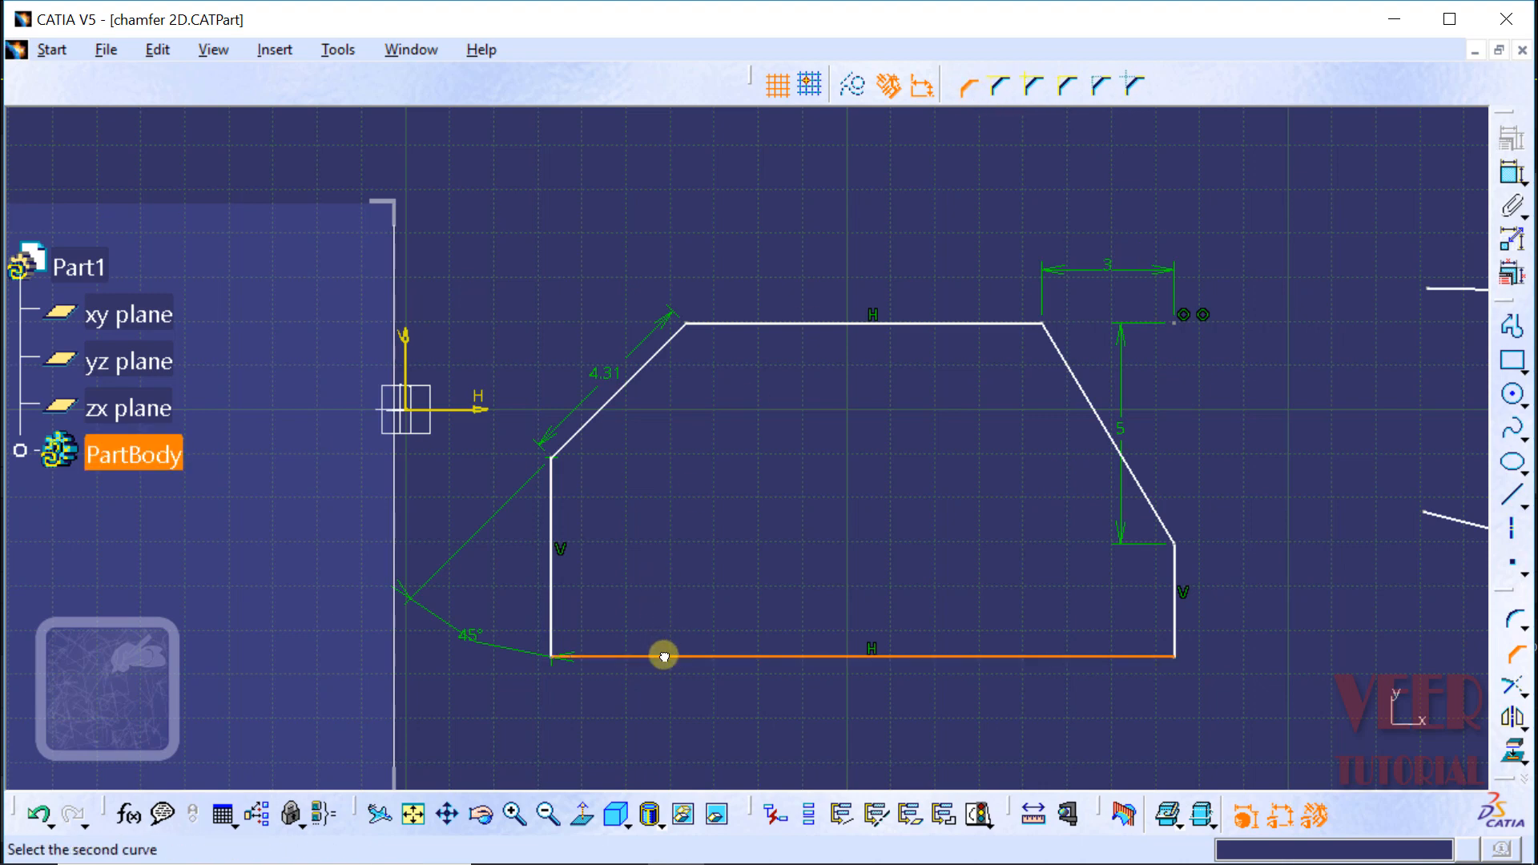
{"action": "left_click", "coordinate": [549, 602]}
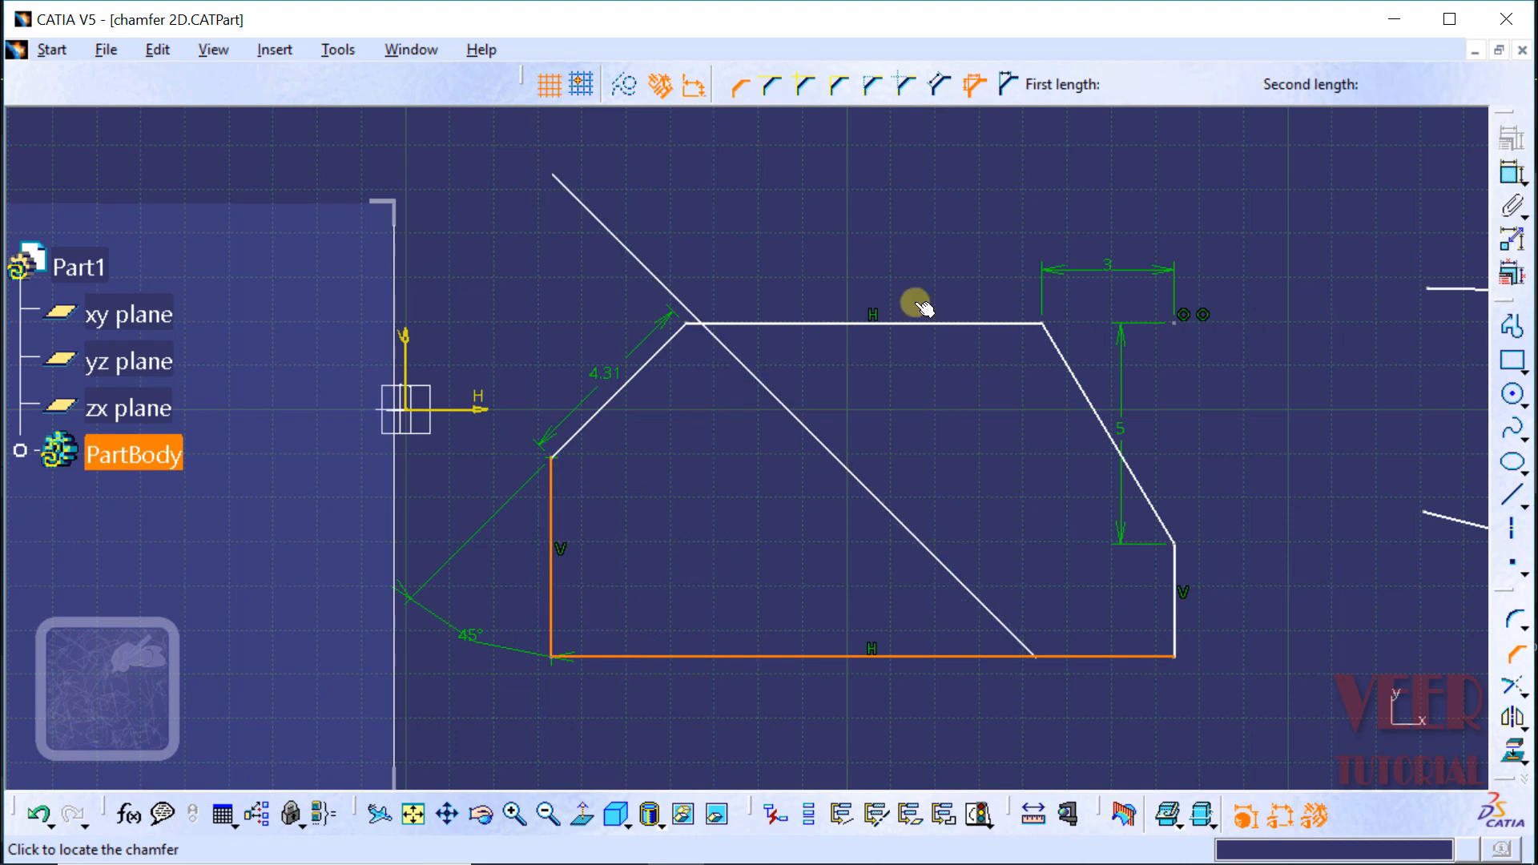
{"action": "left_click", "coordinate": [1008, 80]}
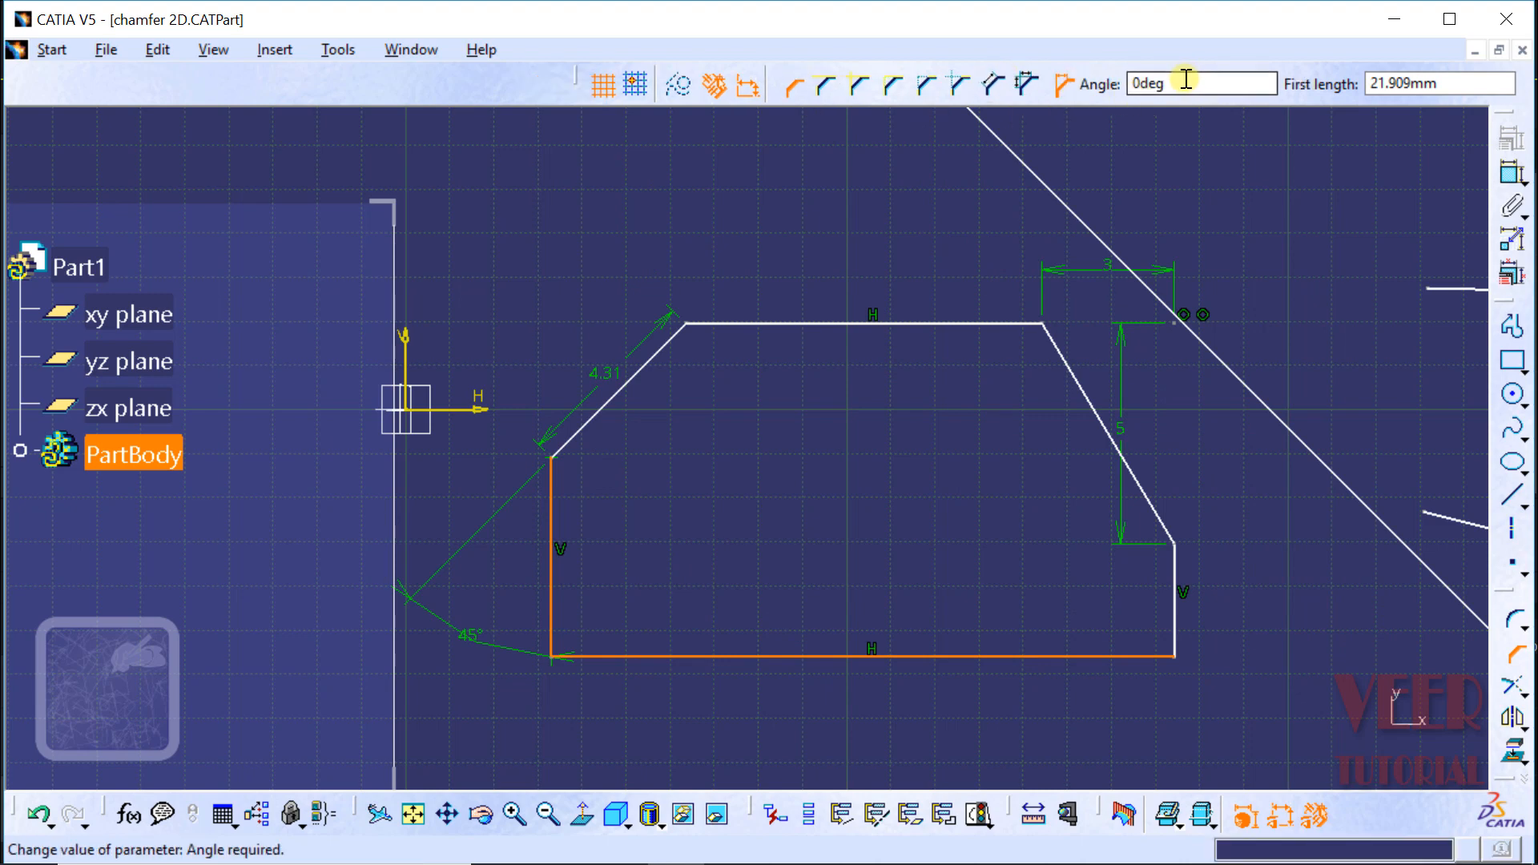
{"action": "double_click", "coordinate": [1185, 80]}
{"action": "type", "text": "3"}
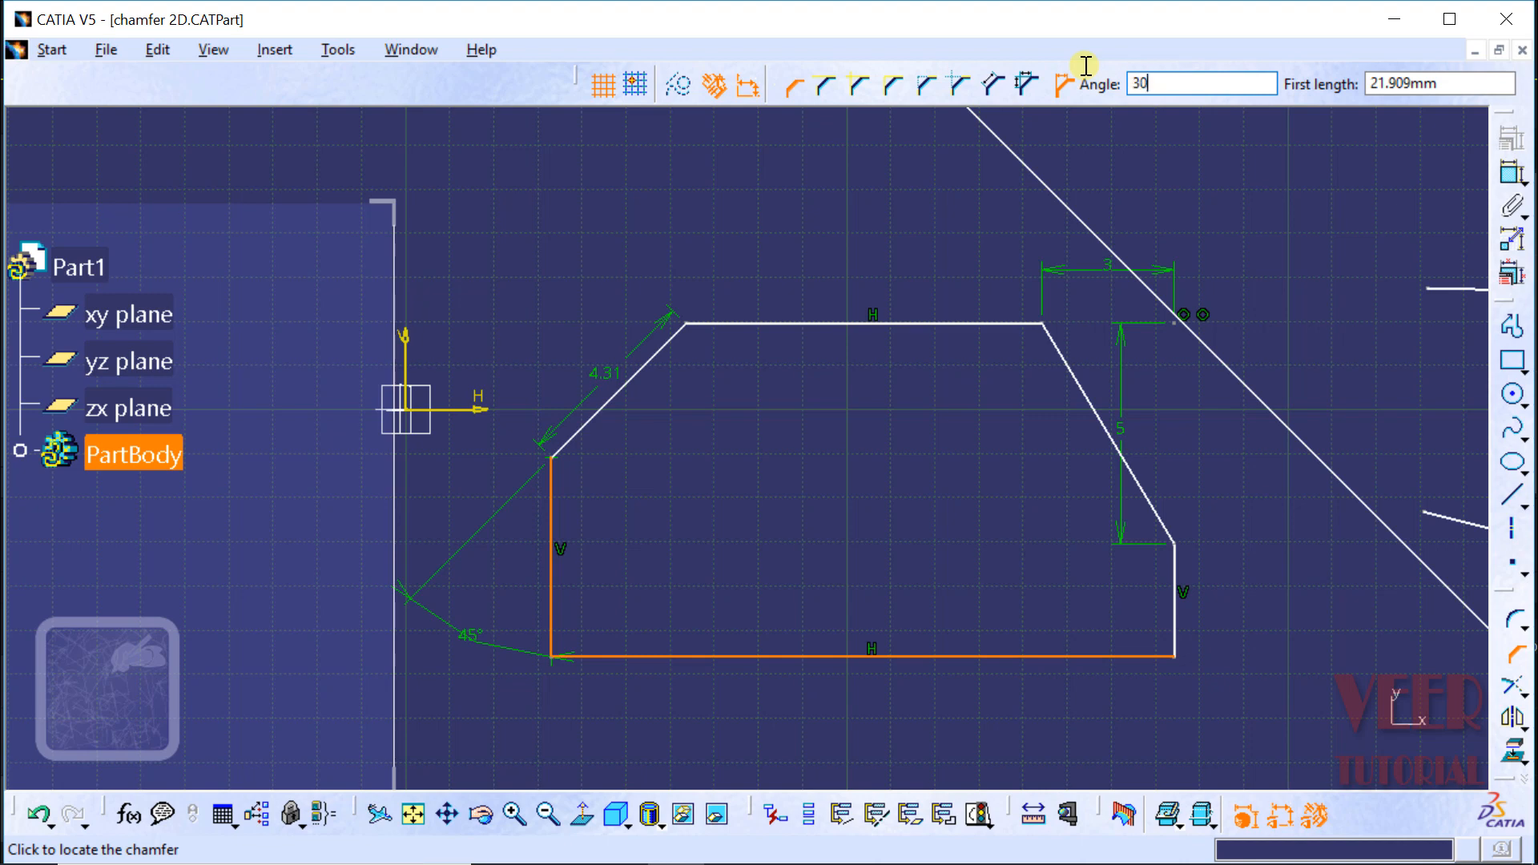
{"action": "type", "text": "0"}
{"action": "key", "text": "Return"}
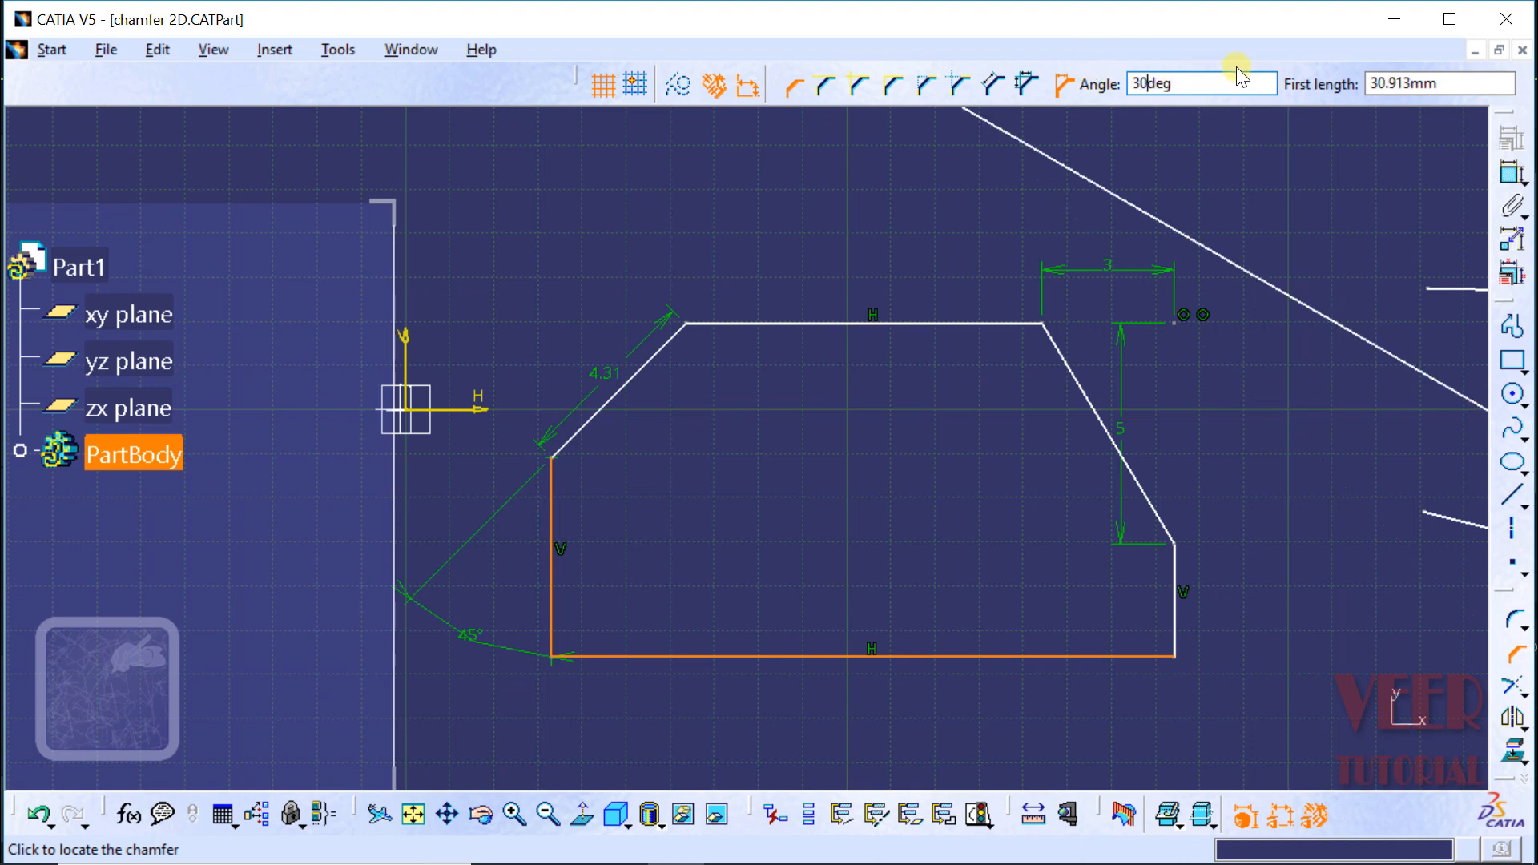
{"action": "double_click", "coordinate": [1440, 81]}
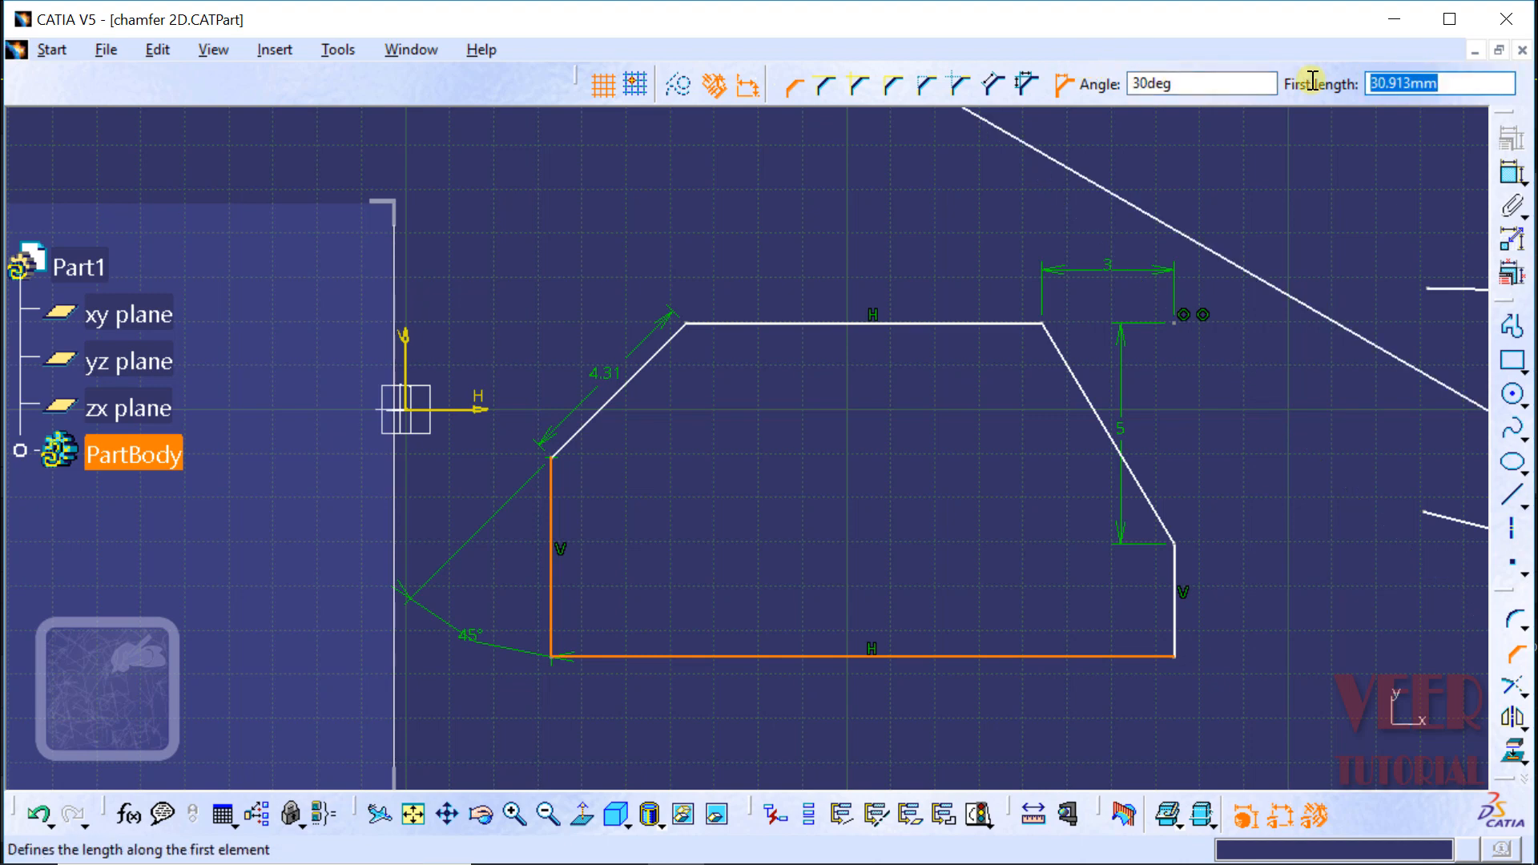
{"action": "type", "text": "3"}
{"action": "key", "text": "Return"}
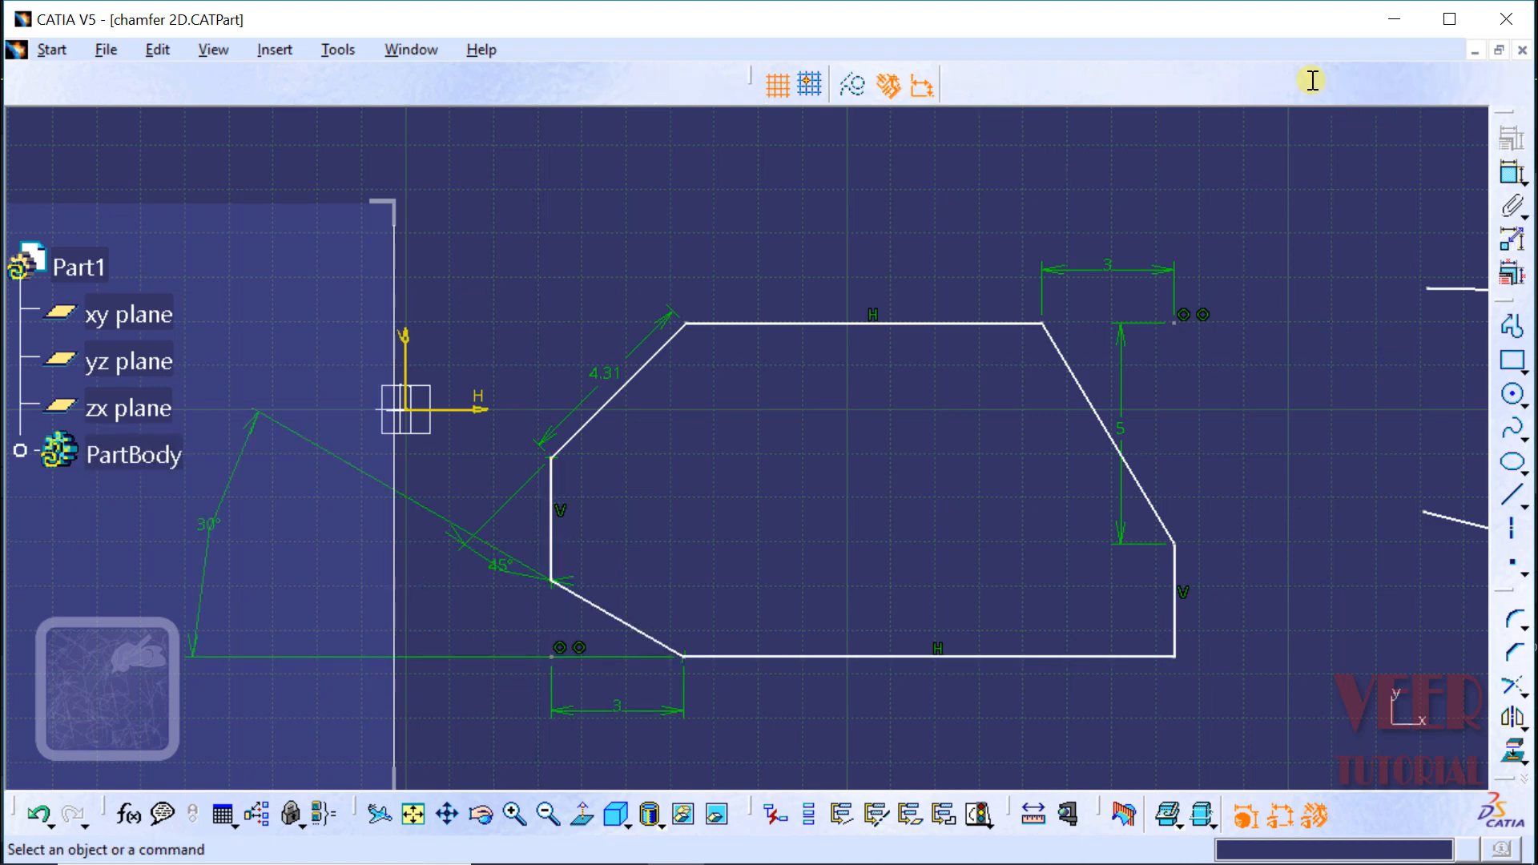
Step: Move the 30° angle dimension of the lower-left chamfer close to the profile's left edge
{"action": "left_click", "coordinate": [516, 812]}
{"action": "left_click", "coordinate": [449, 816]}
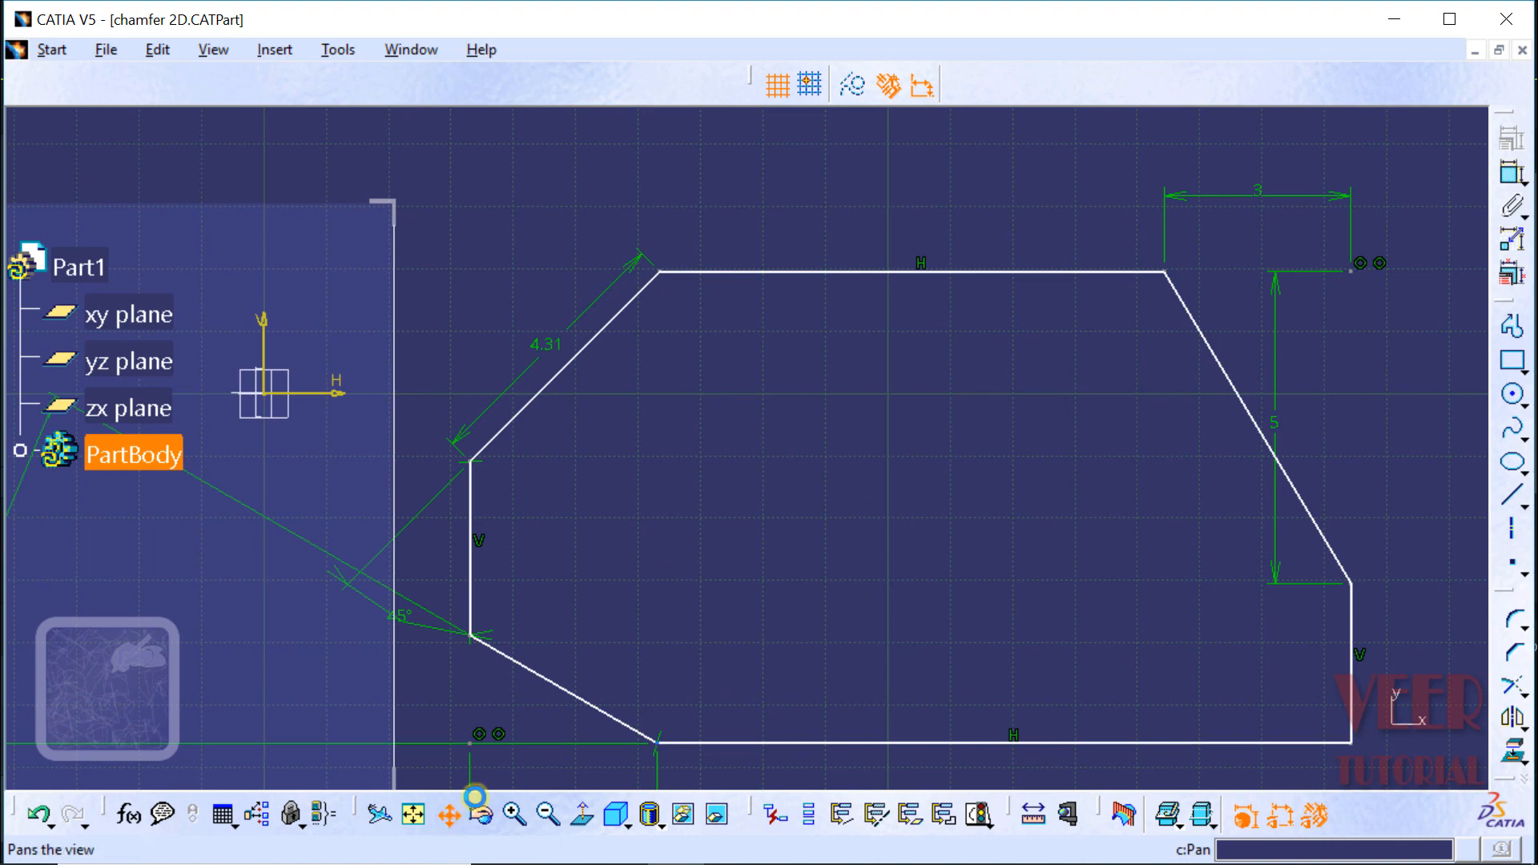
{"action": "mouse_move", "coordinate": [725, 550]}
{"action": "left_mouse_down"}
{"action": "mouse_move", "coordinate": [1039, 432]}
{"action": "mouse_move", "coordinate": [1064, 463]}
{"action": "left_mouse_up"}
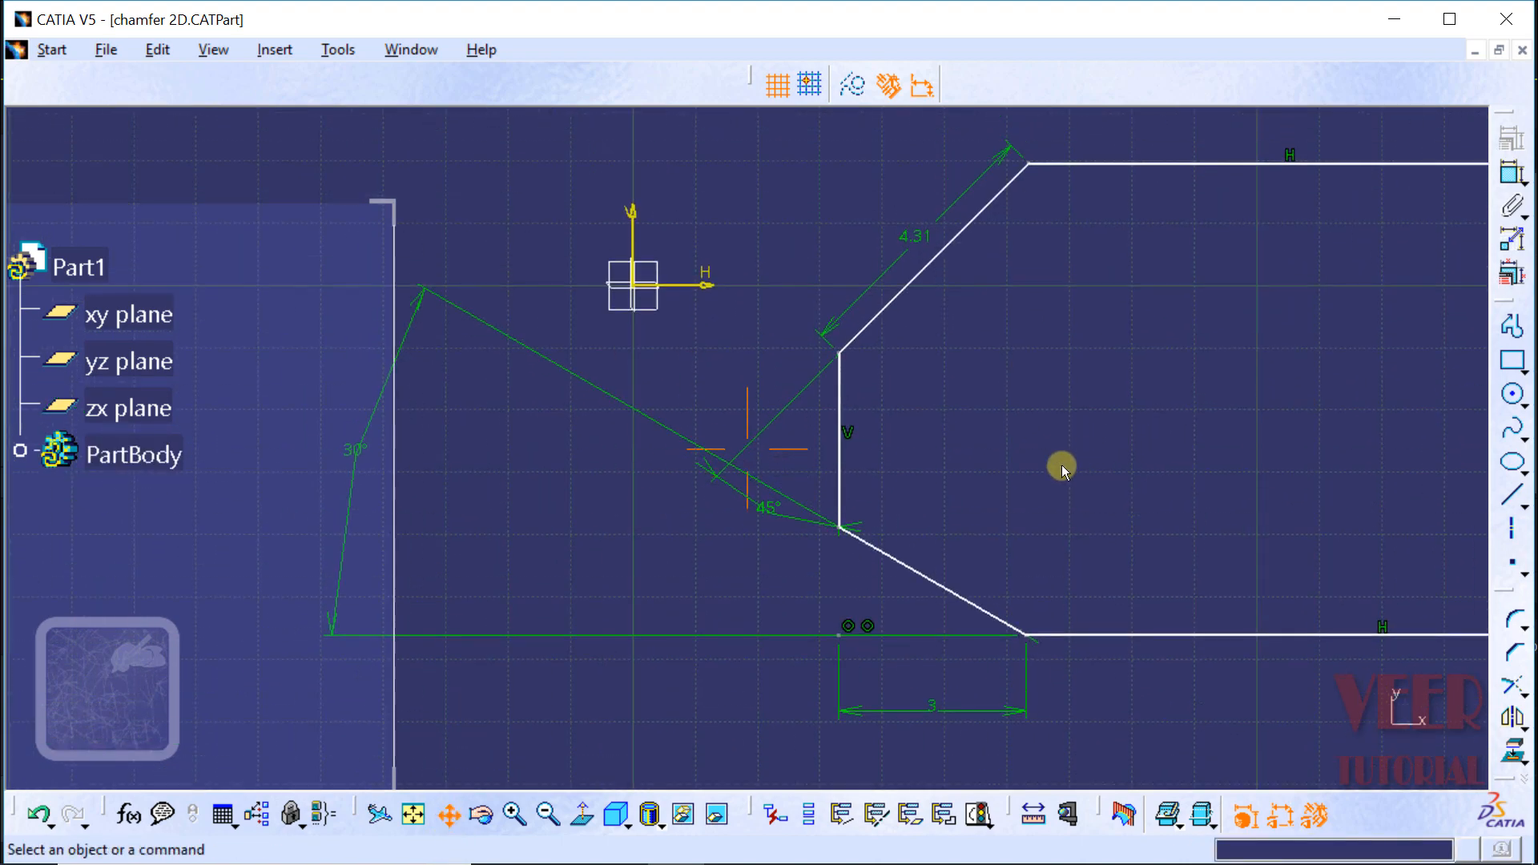
{"action": "left_click", "coordinate": [358, 457]}
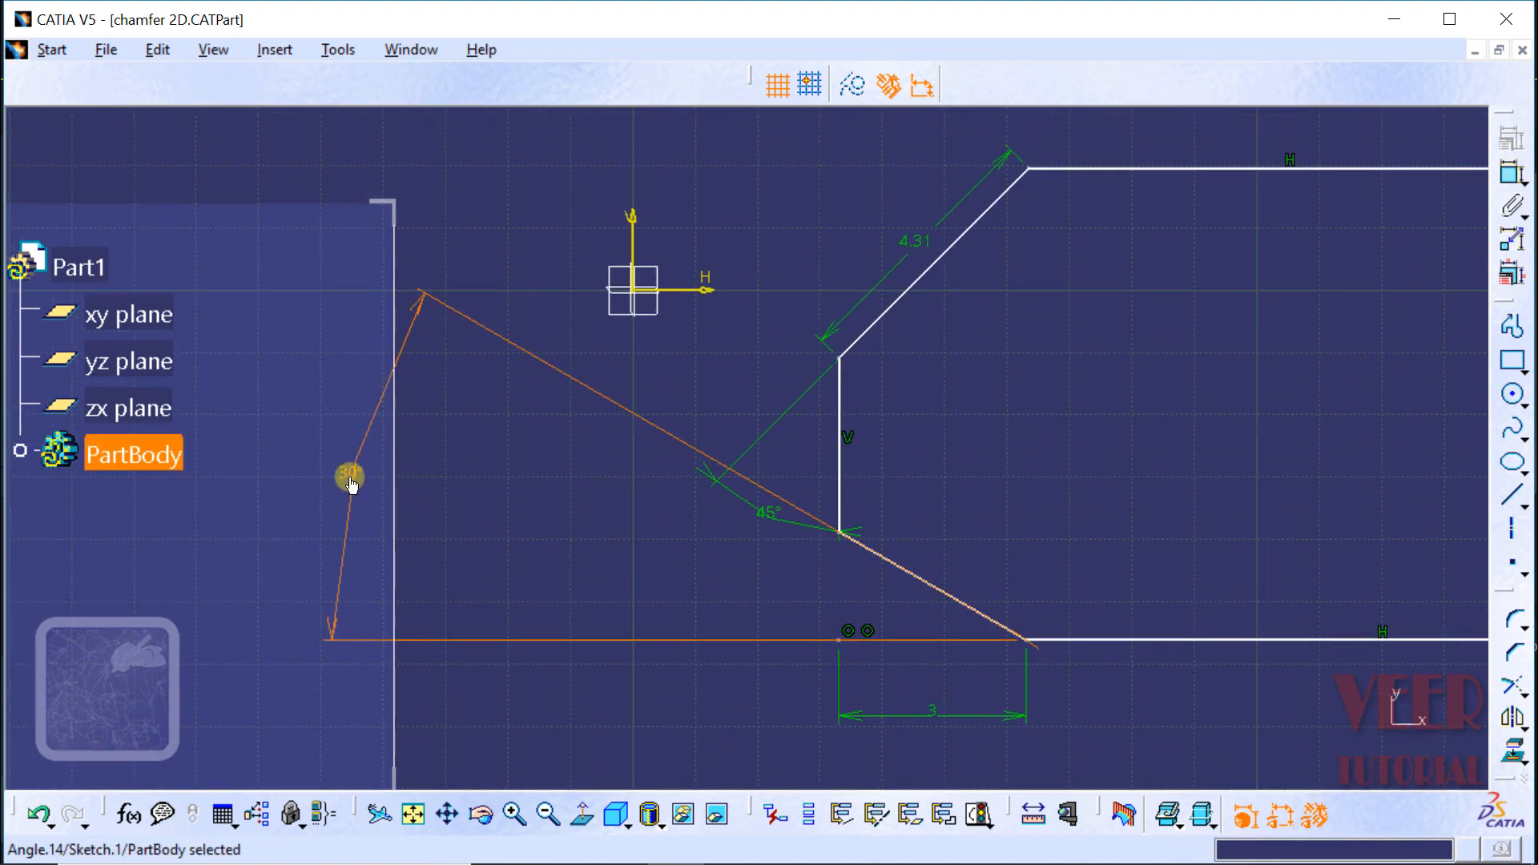
{"action": "left_click_drag", "start_coordinate": [347, 478], "coordinate": [853, 635]}
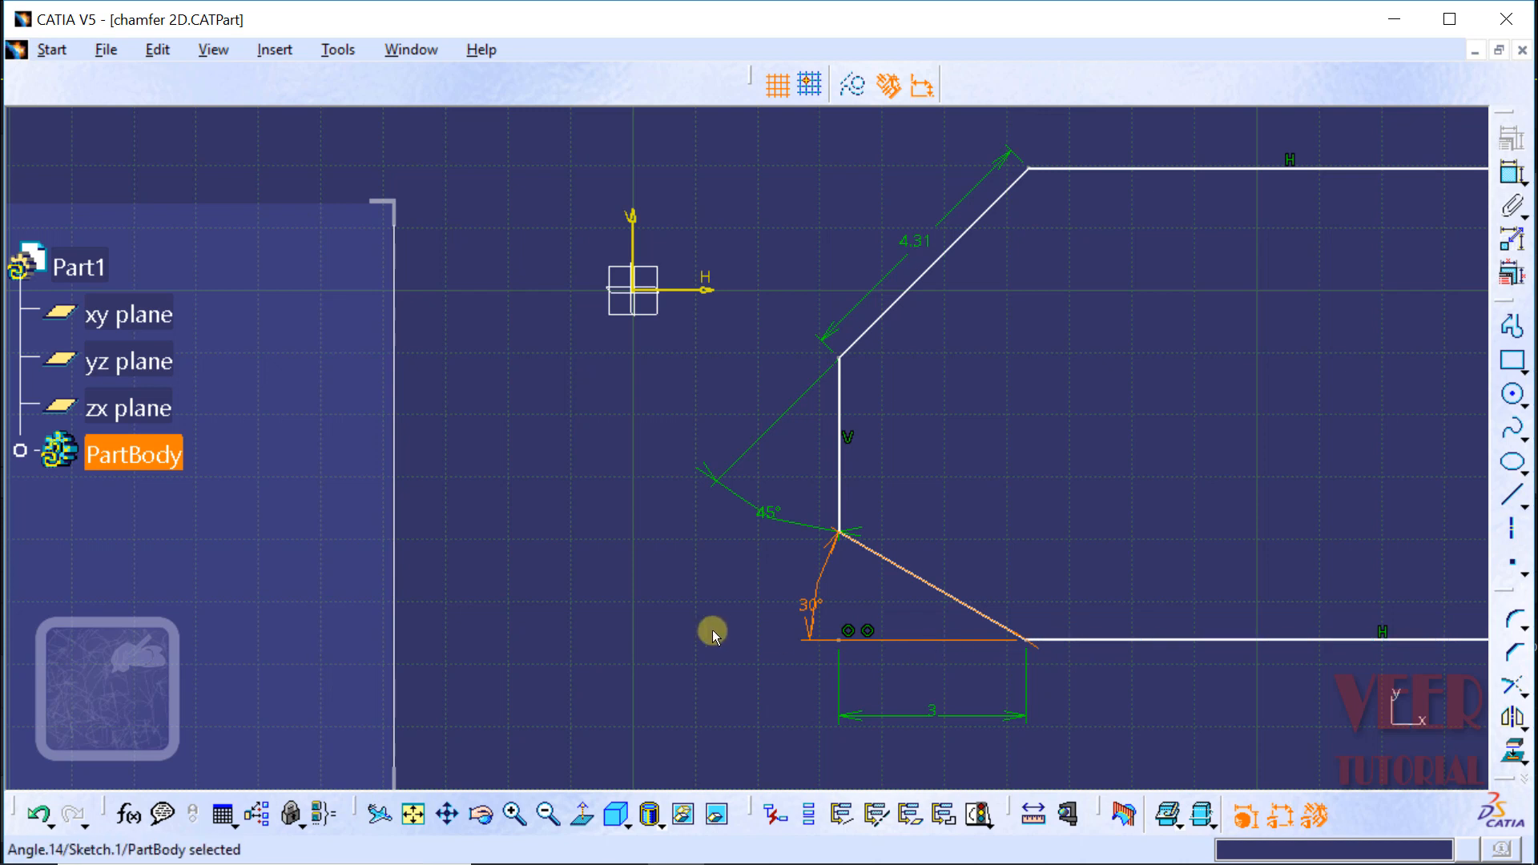
{"action": "left_click", "coordinate": [816, 609]}
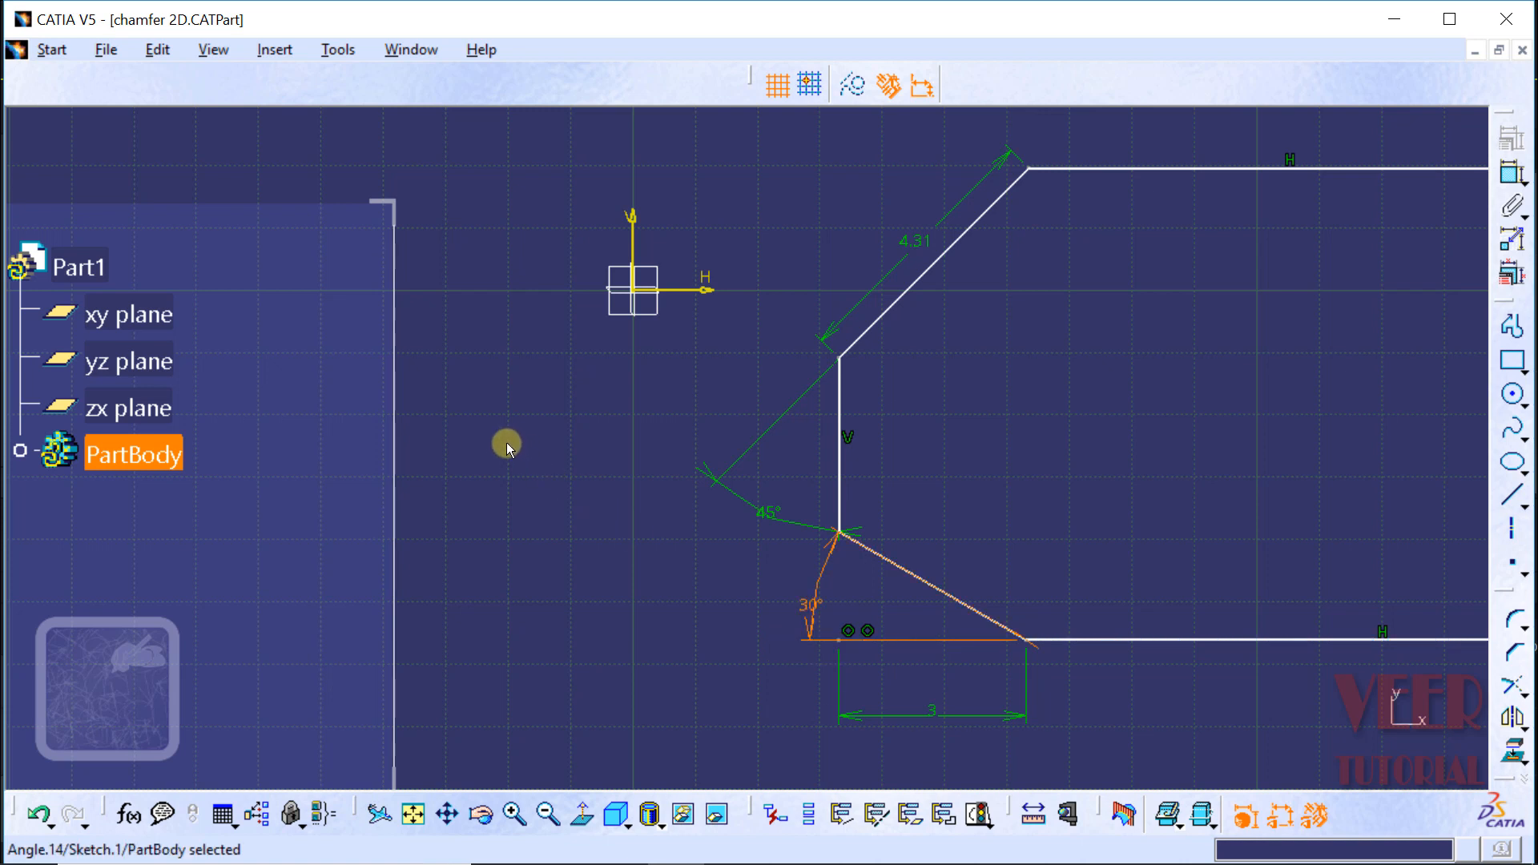
Step: Chamfer the upper-left intersection of the four crossing lines with Trim First Element, picking the upper line first, at about 43° and 2 mm first length
{"action": "left_click", "coordinate": [452, 825]}
{"action": "left_click_drag", "start_coordinate": [1018, 395], "coordinate": [585, 397]}
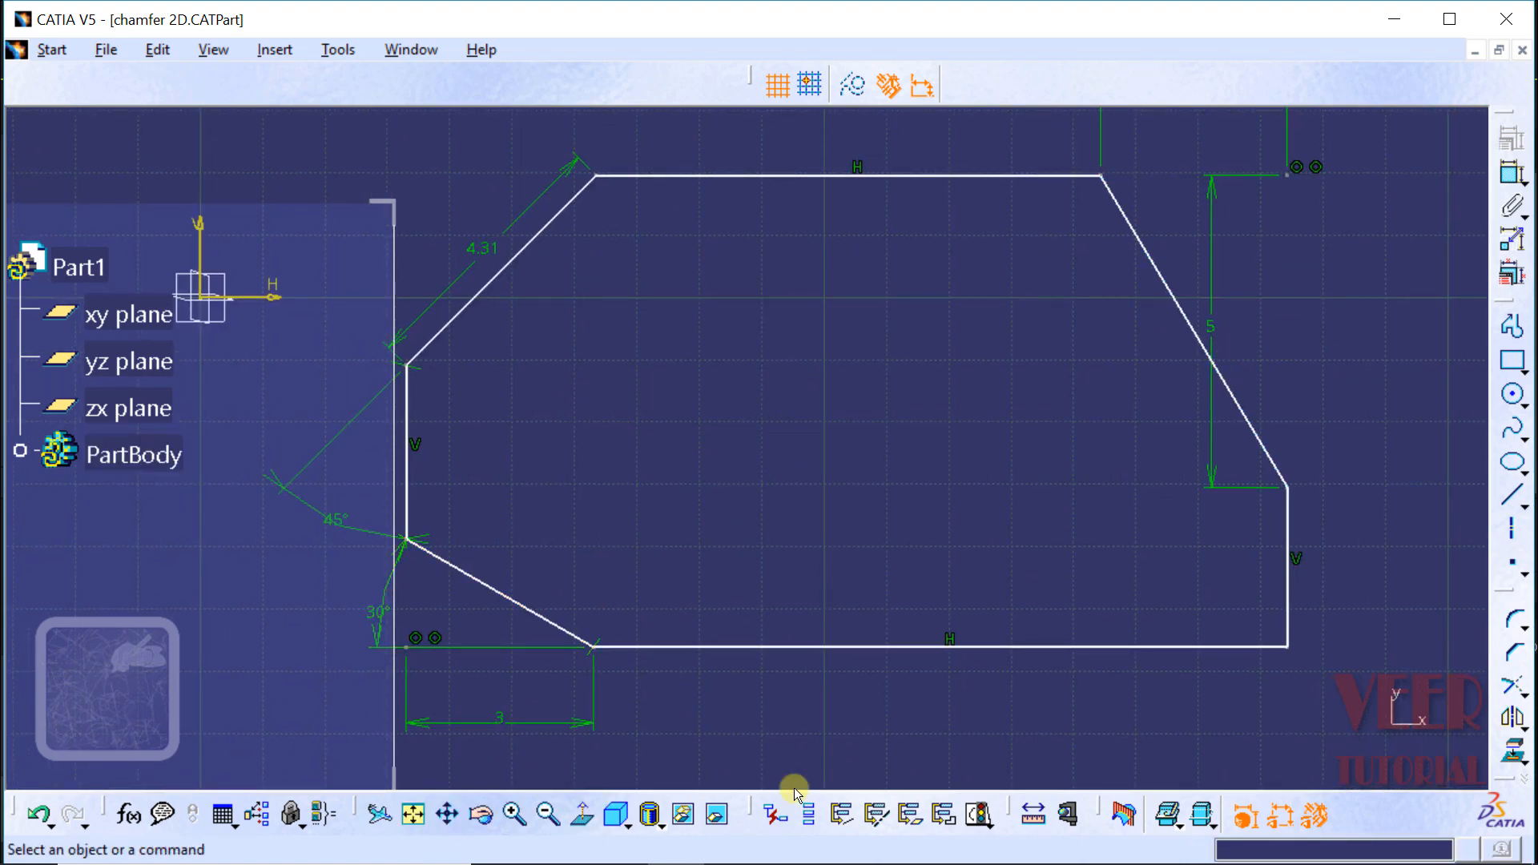
{"action": "middle_click_drag", "start_coordinate": [1422, 272], "coordinate": [512, 333]}
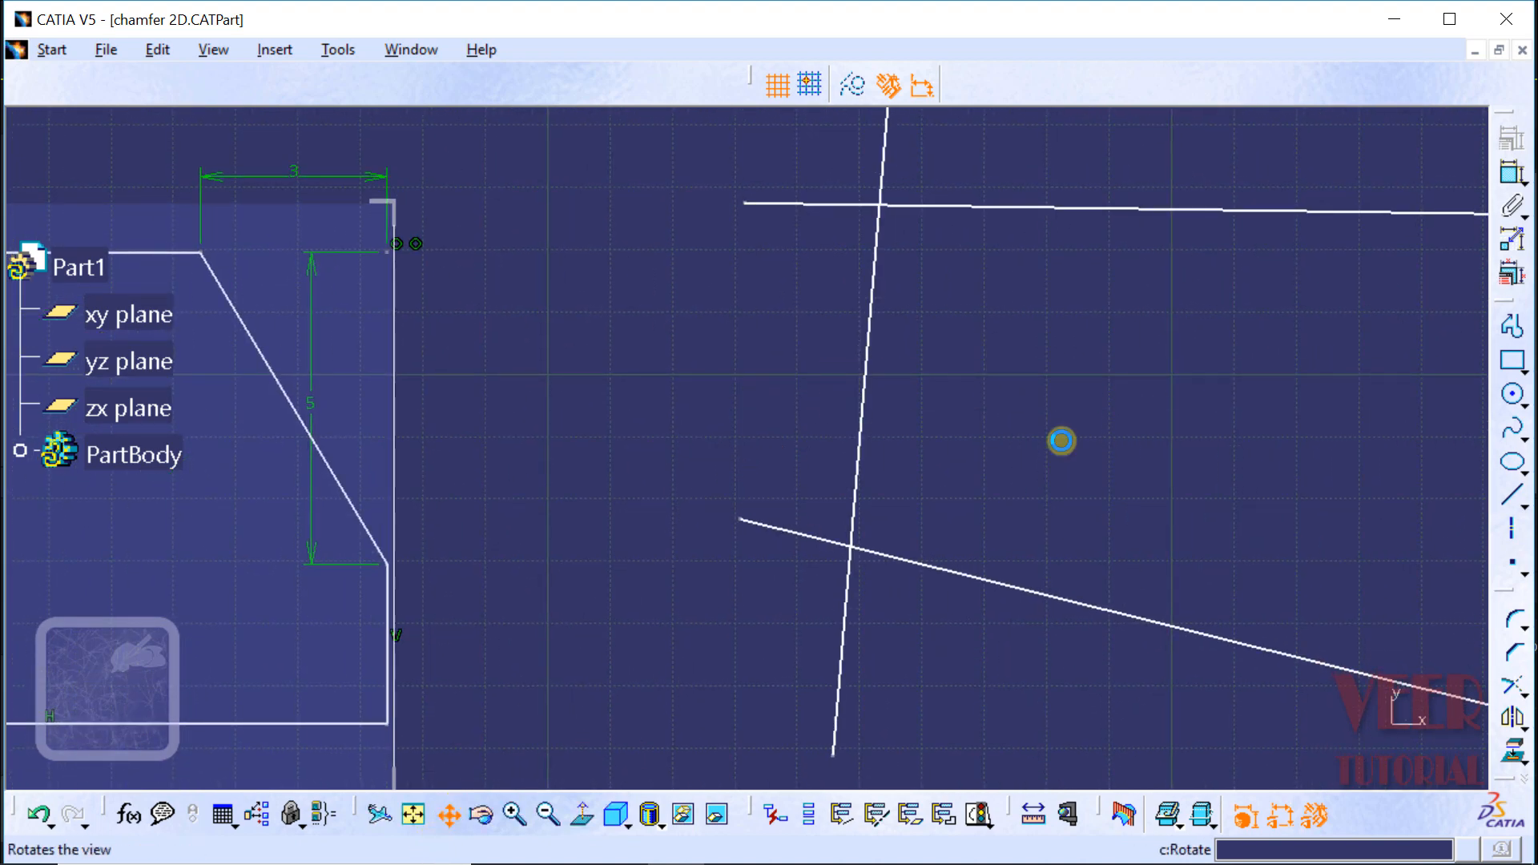
{"action": "mouse_move", "coordinate": [1201, 343]}
{"action": "middle_mouse_down"}
{"action": "mouse_move", "coordinate": [948, 429]}
{"action": "mouse_move", "coordinate": [807, 381]}
{"action": "middle_mouse_up"}
{"action": "left_click", "coordinate": [568, 804]}
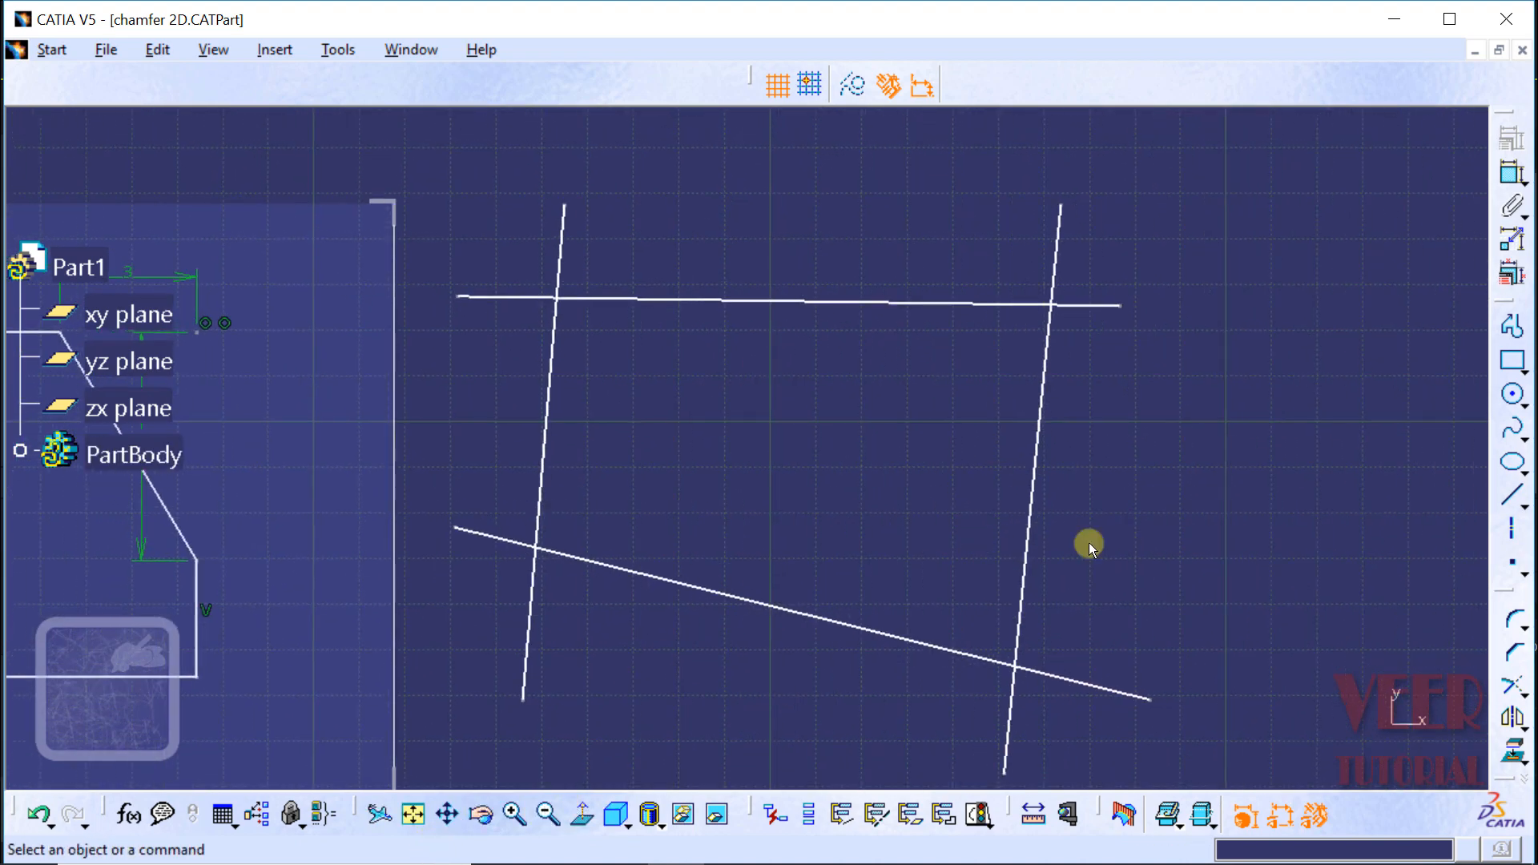
{"action": "left_click", "coordinate": [1518, 659]}
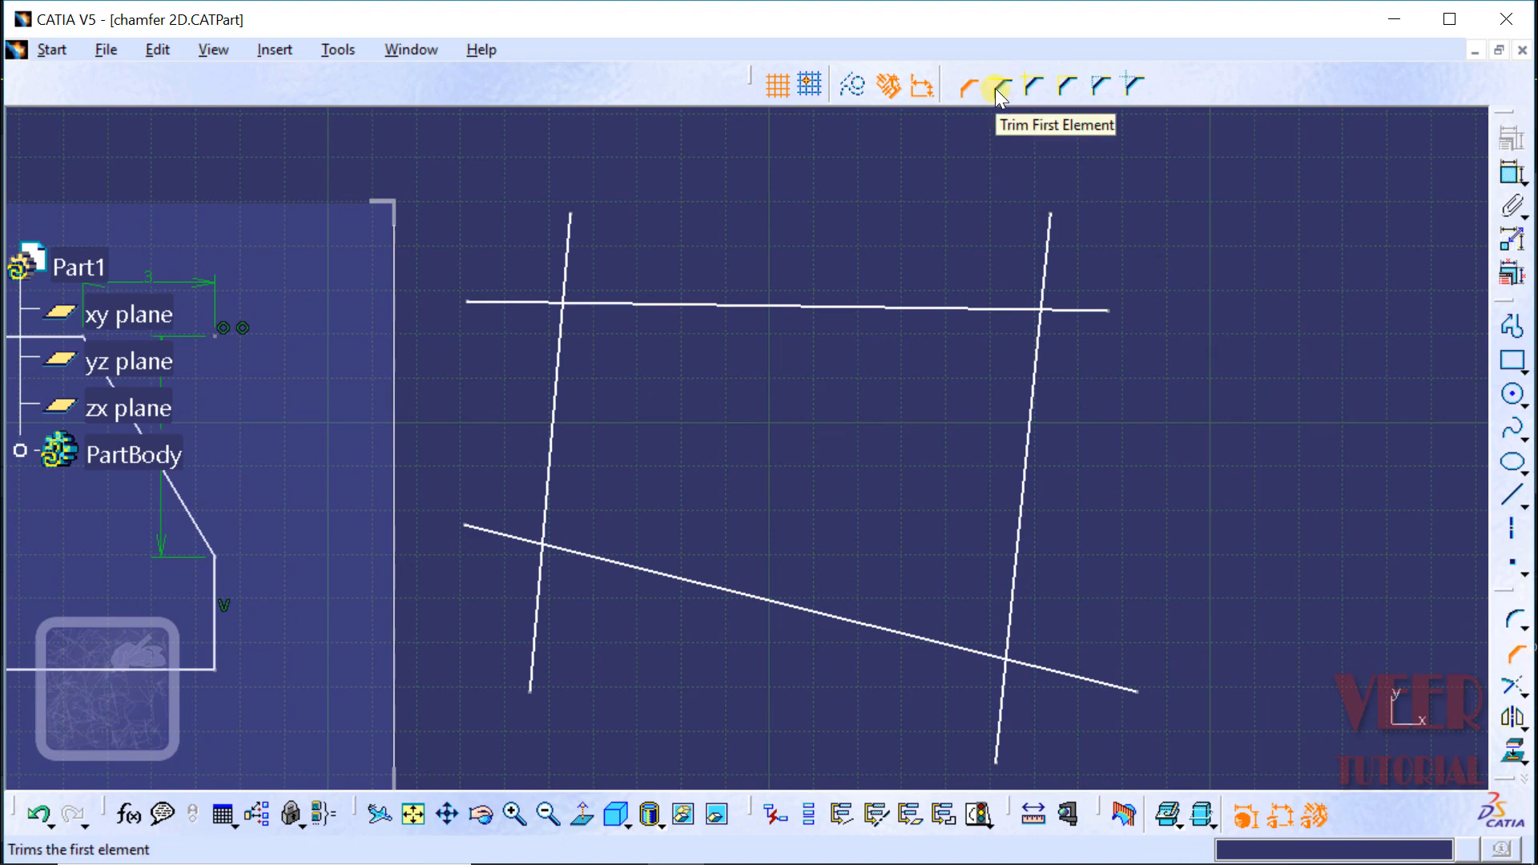
{"action": "left_click", "coordinate": [995, 88]}
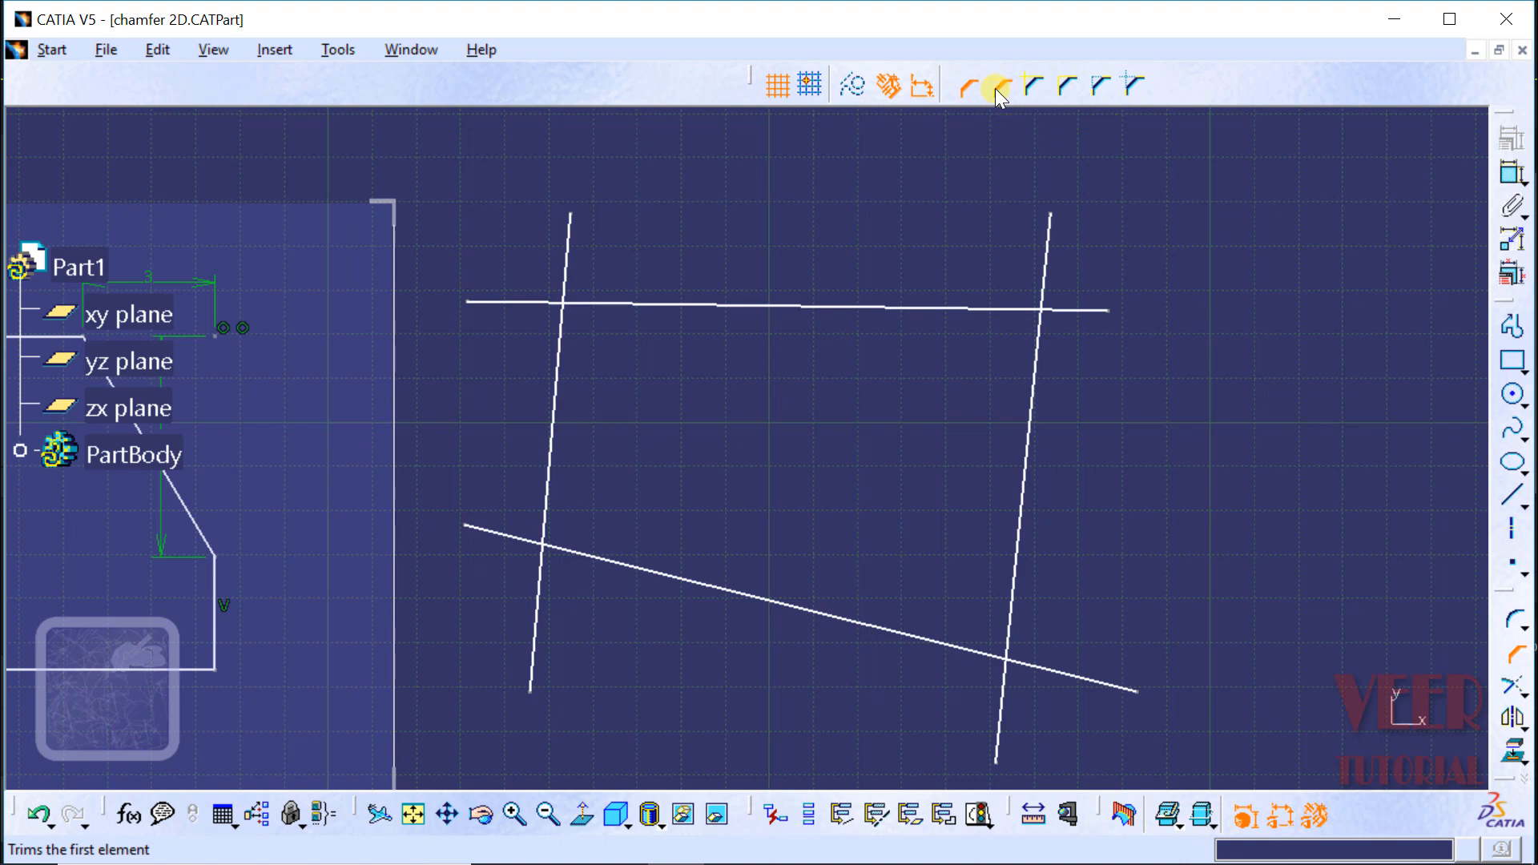
{"action": "left_click", "coordinate": [617, 305]}
{"action": "left_click", "coordinate": [561, 362]}
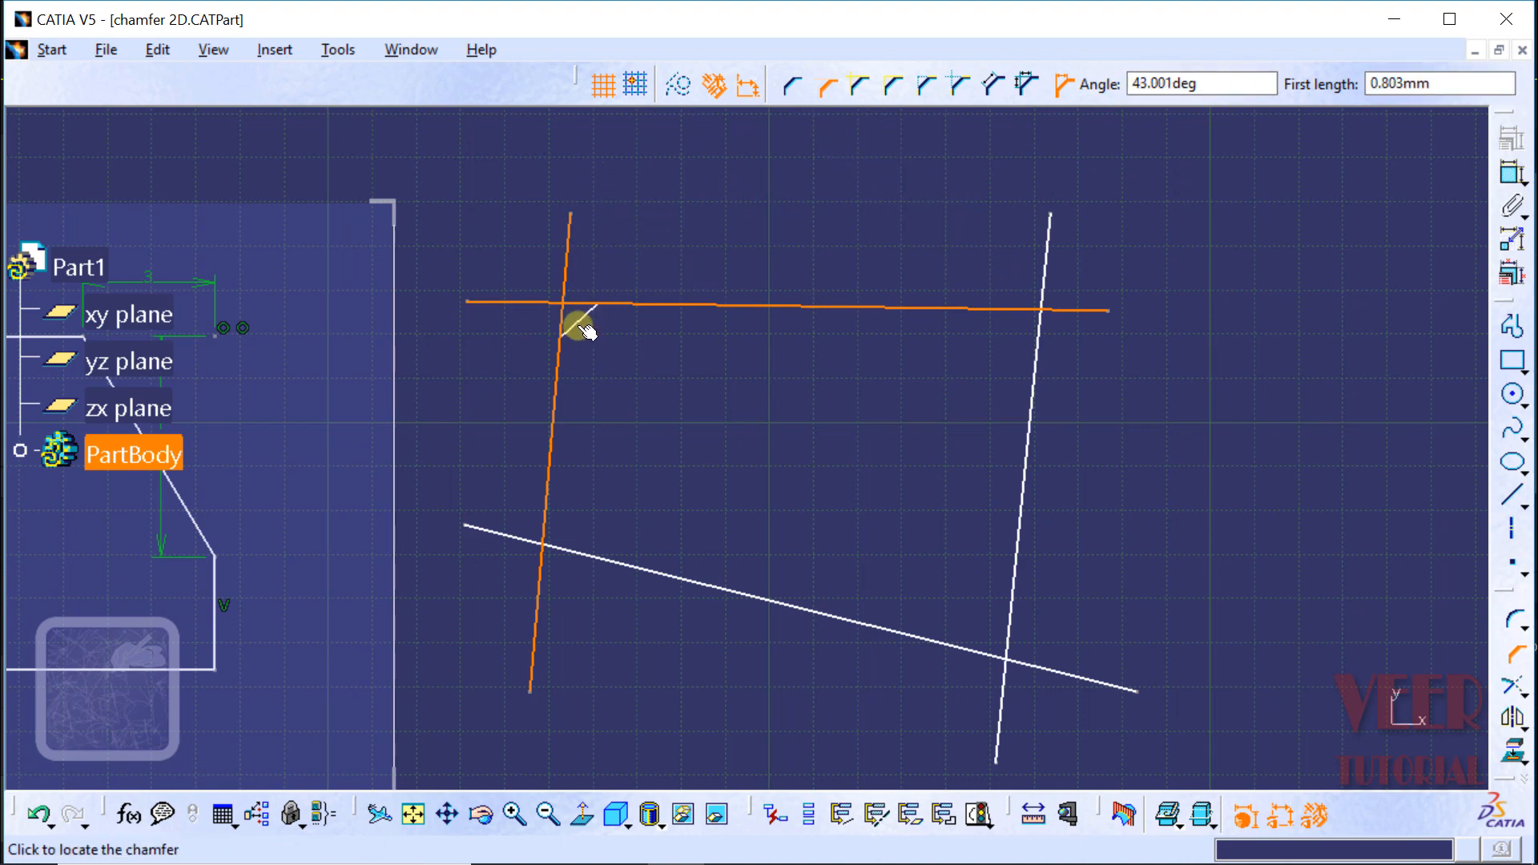
{"action": "left_click", "coordinate": [608, 355]}
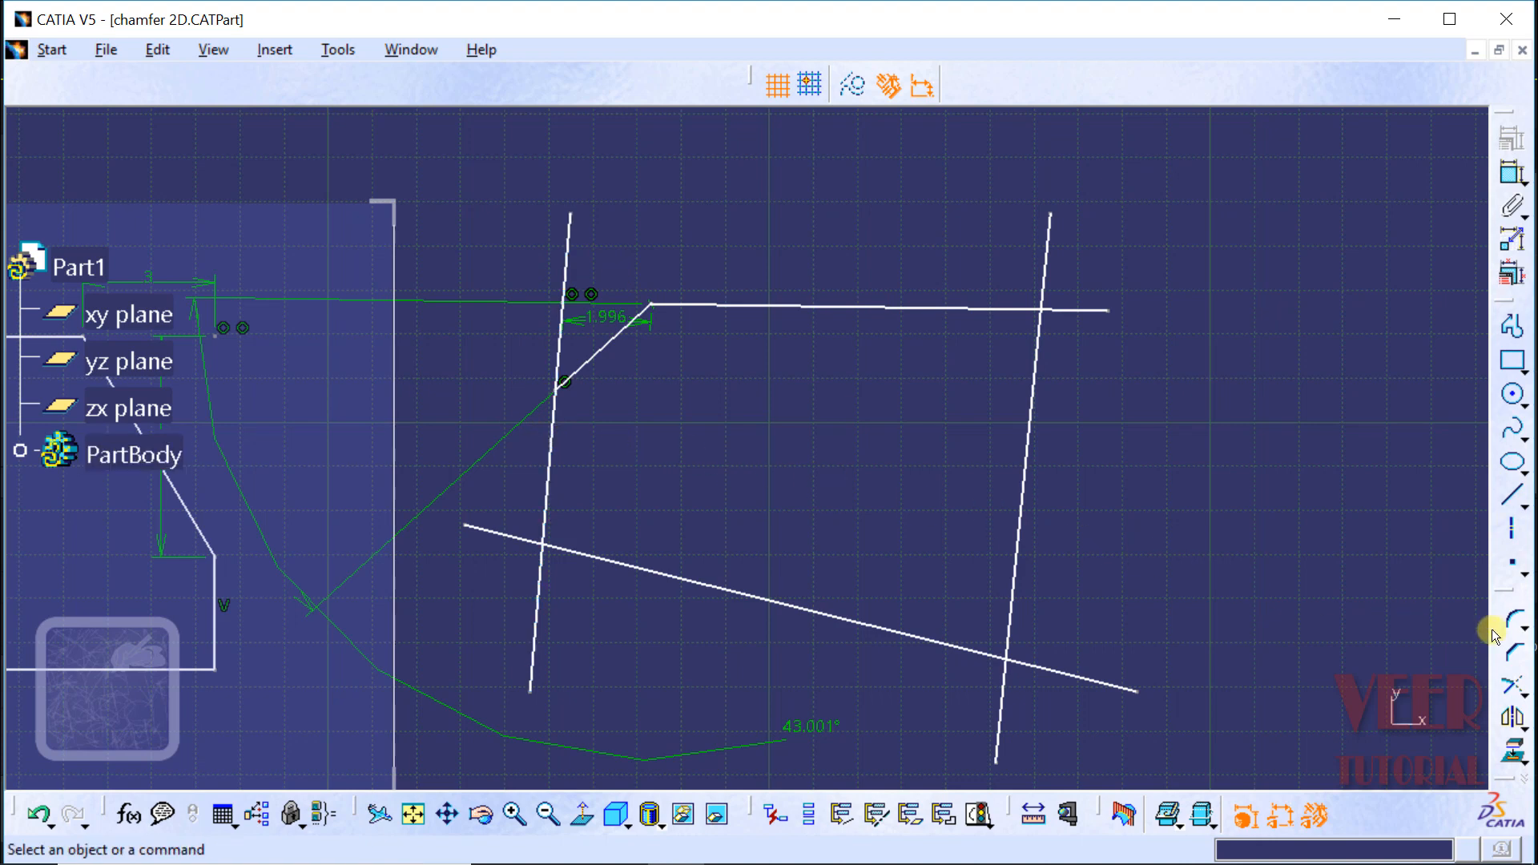
Step: Chamfer the upper-right intersection of the crossing lines with No Trim, at about 47.4° with a first length of about 2.45 mm
{"action": "left_click", "coordinate": [1513, 657]}
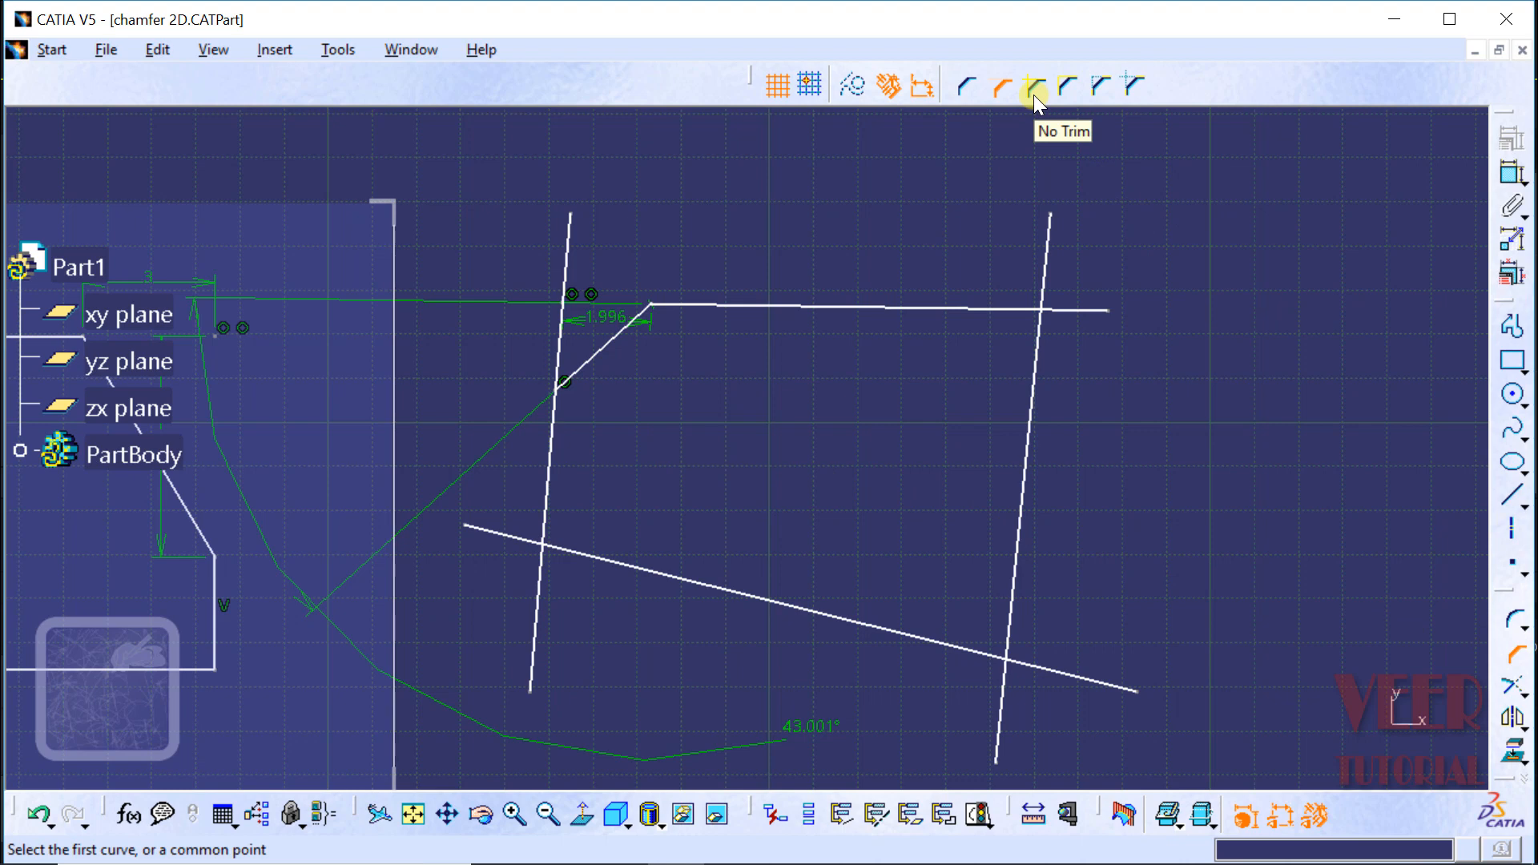
{"action": "left_click", "coordinate": [938, 306]}
{"action": "left_click", "coordinate": [1030, 394]}
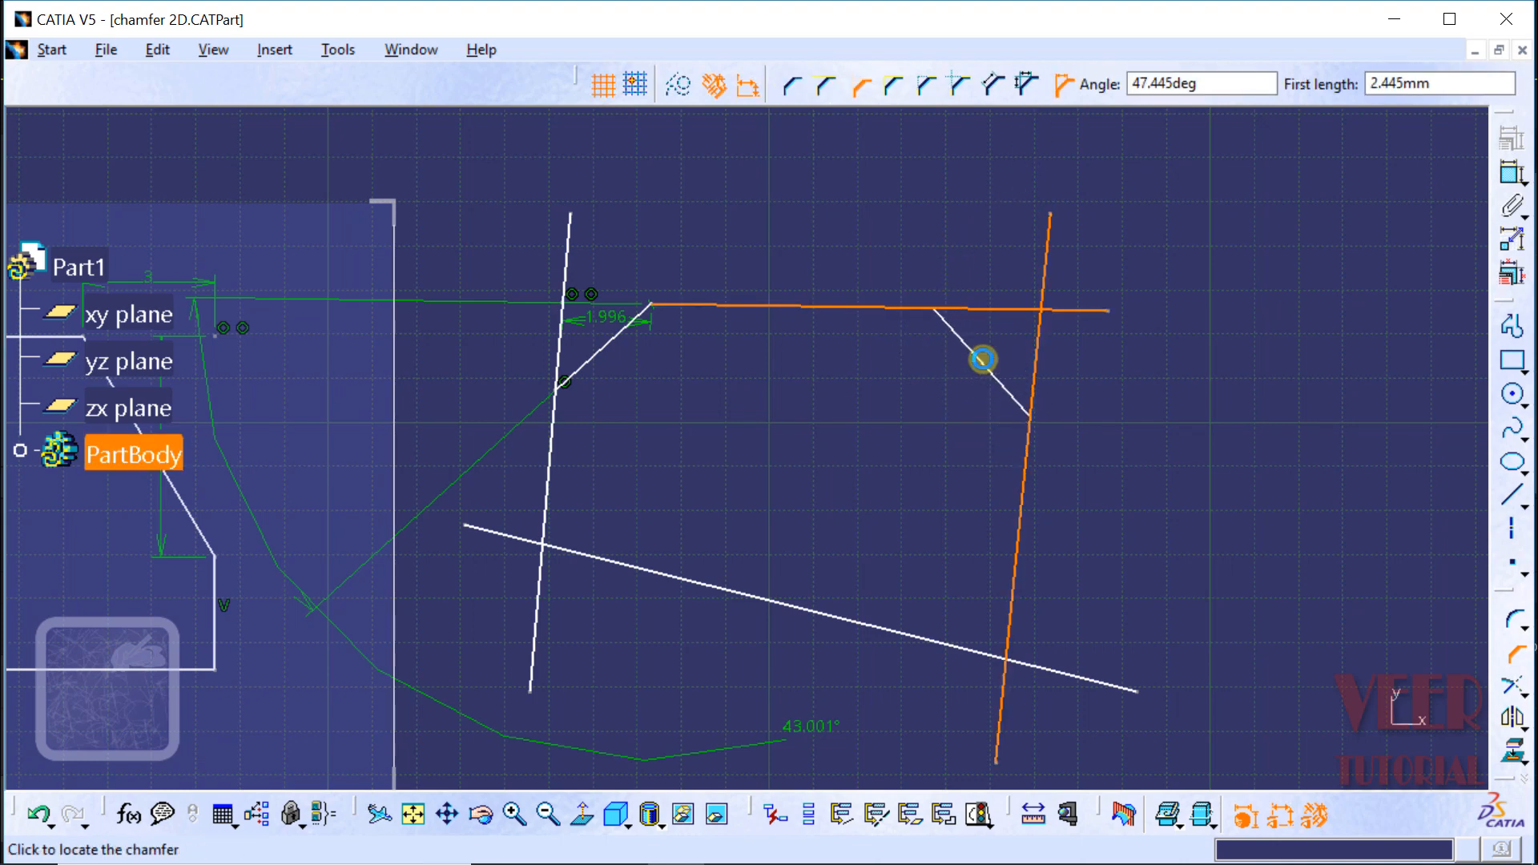
{"action": "left_click", "coordinate": [985, 355]}
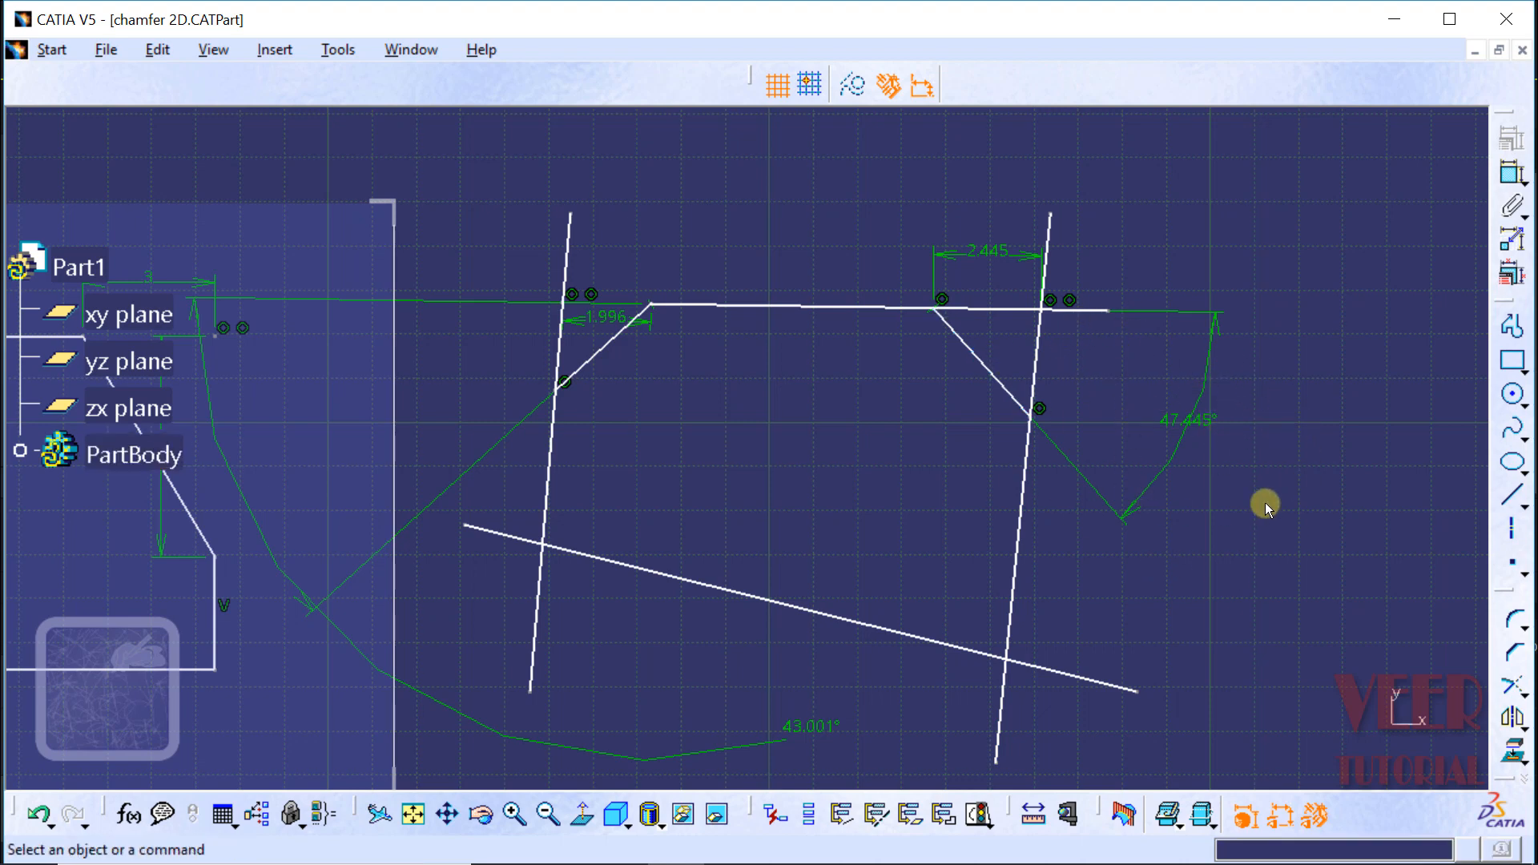
Step: Set the upper-right chamfer's angle to 45° and its first length to 2.5 mm
{"action": "double_click", "coordinate": [1189, 426]}
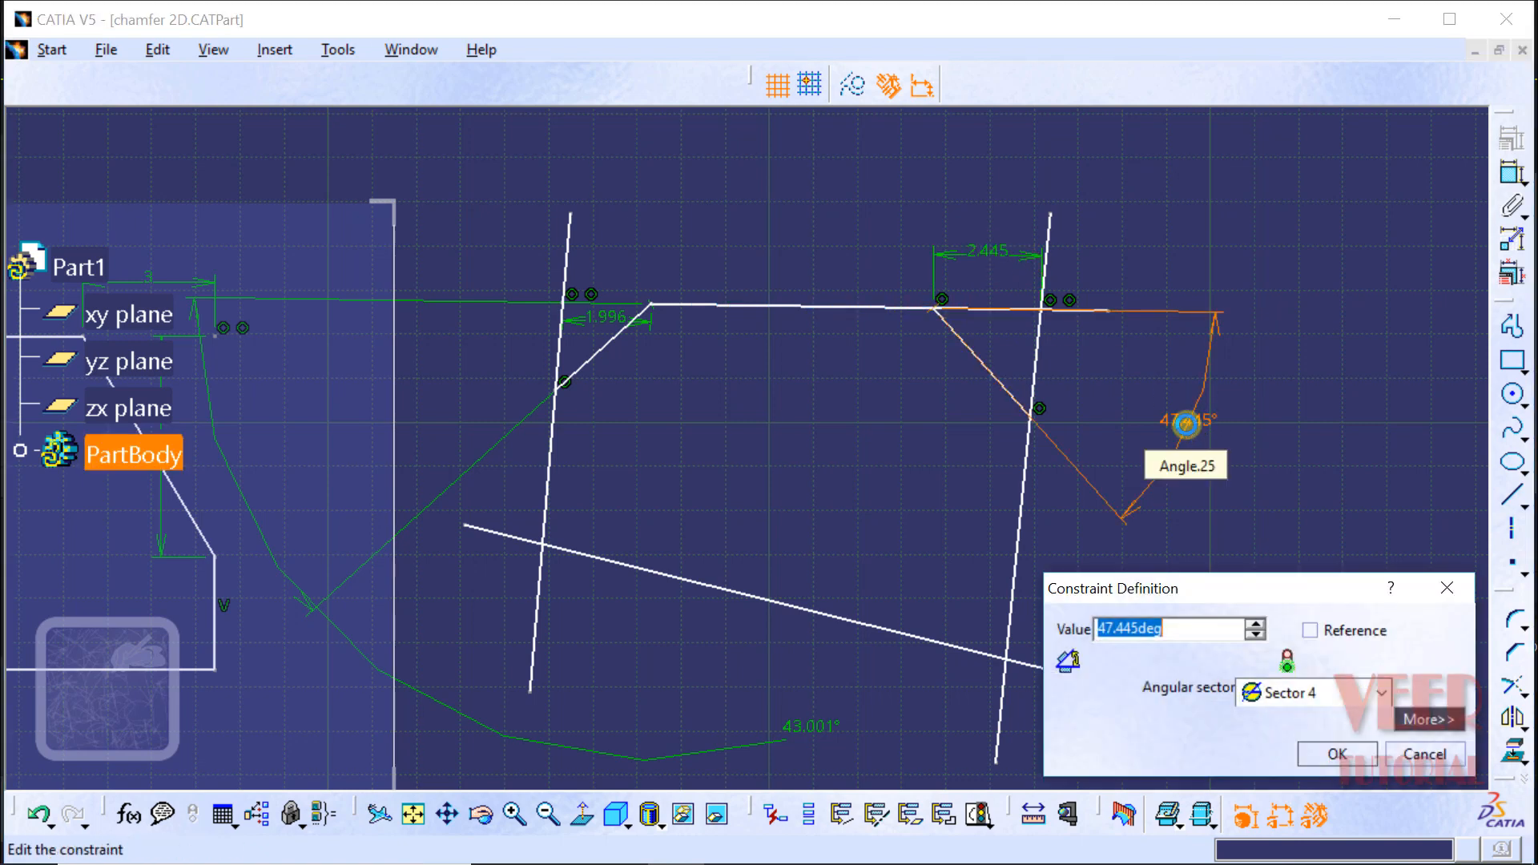
{"action": "type", "text": "45"}
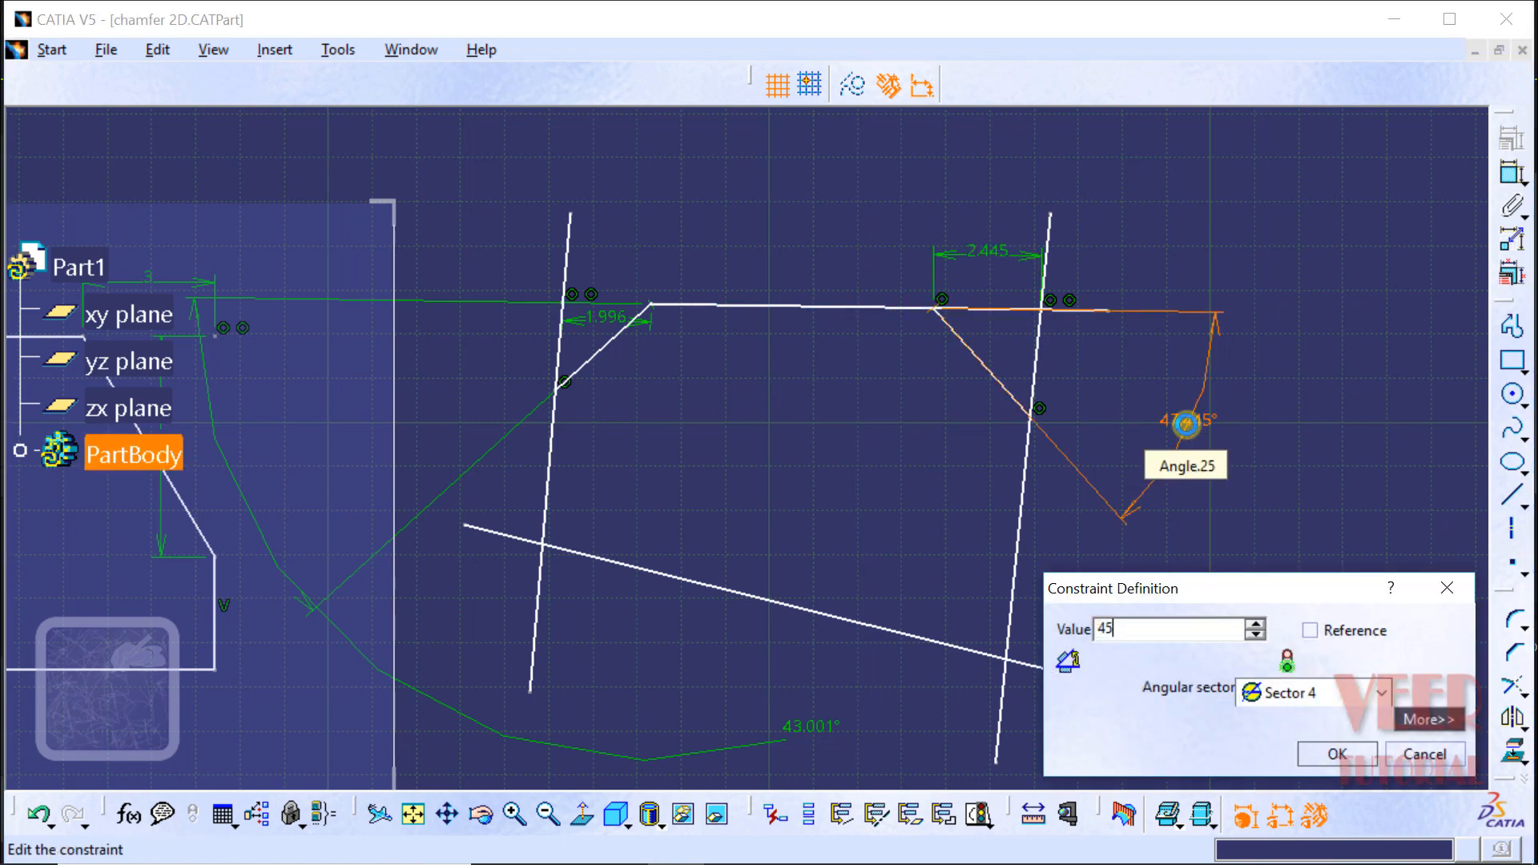
{"action": "key", "text": "Return"}
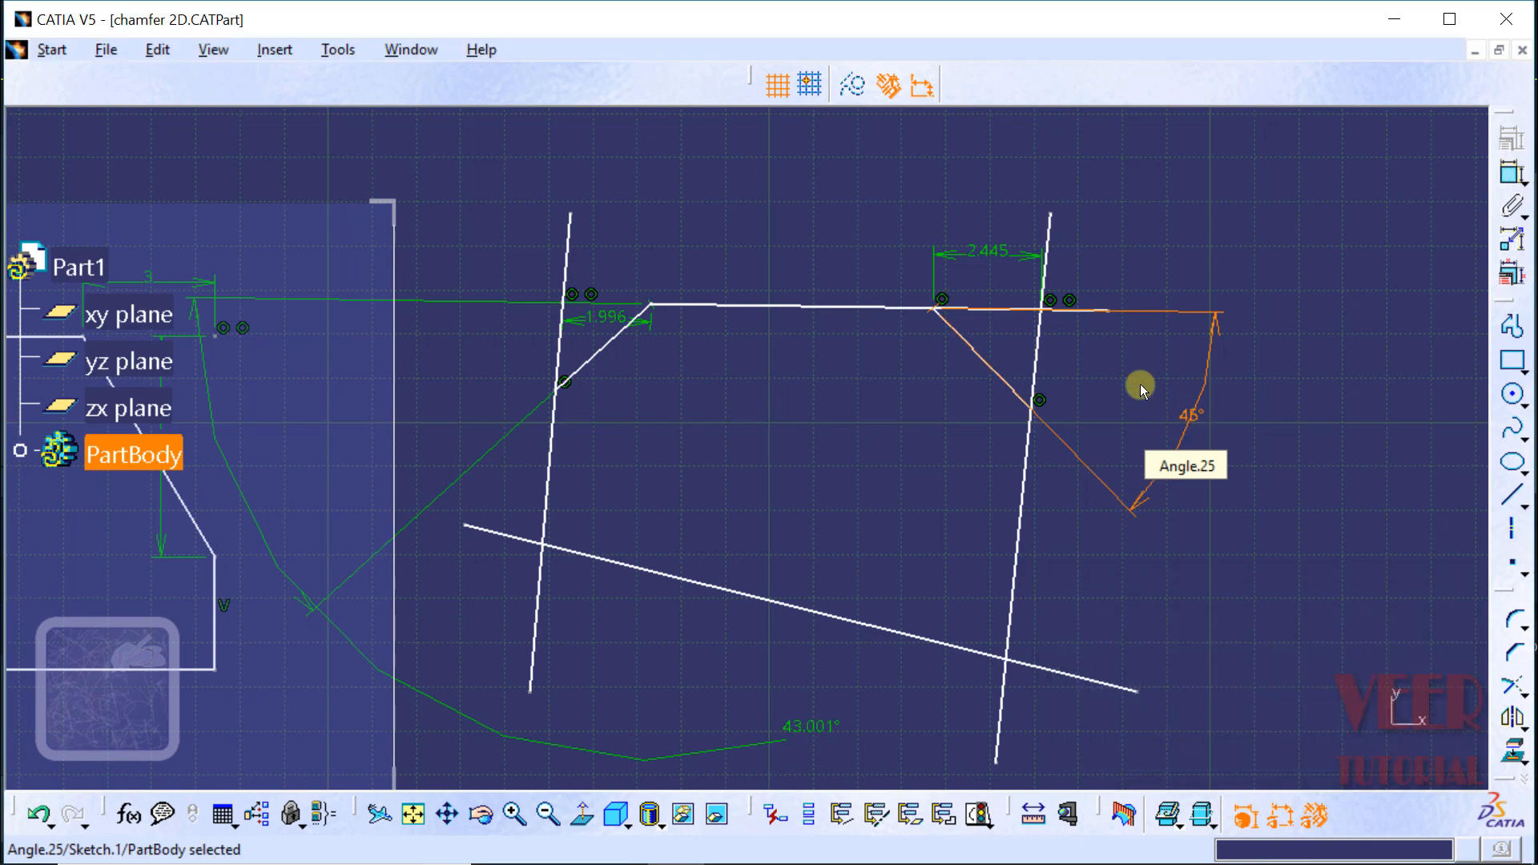
{"action": "double_click", "coordinate": [987, 254]}
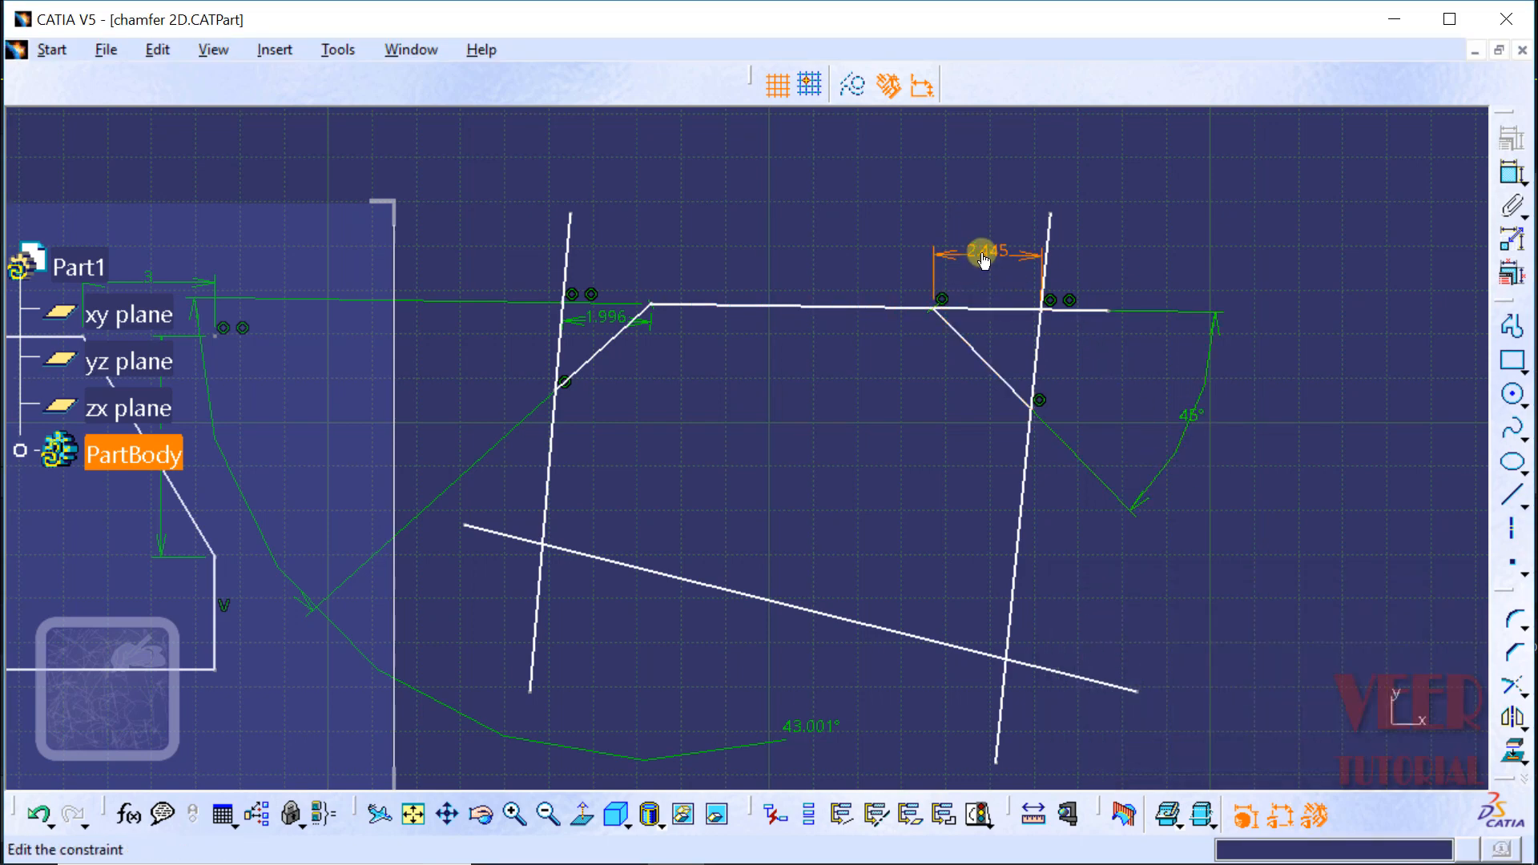
{"action": "type", "text": "2"}
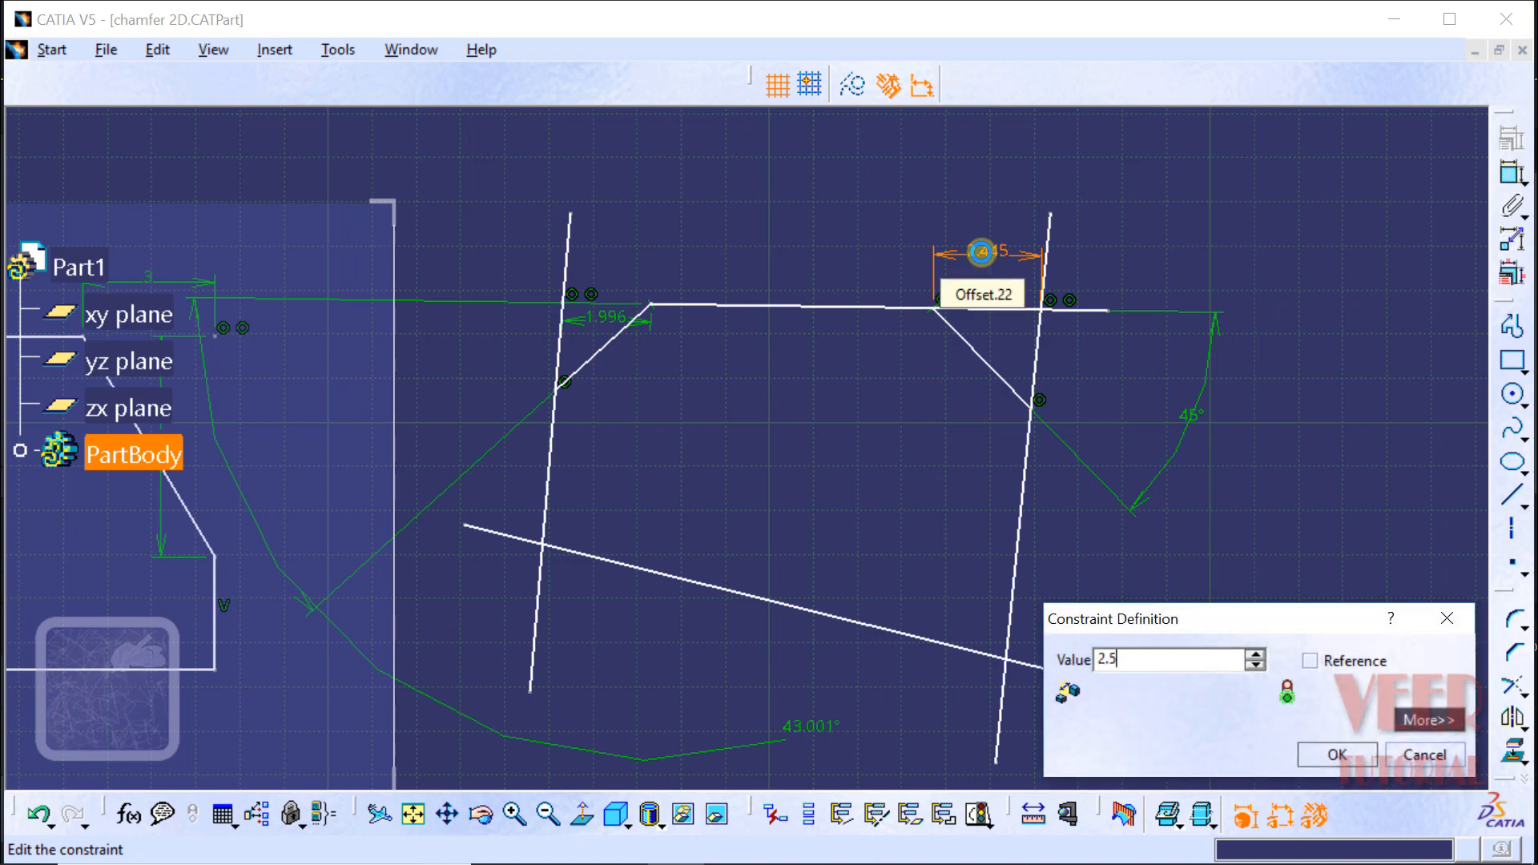
{"action": "type", "text": ".5"}
{"action": "key", "text": "Return"}
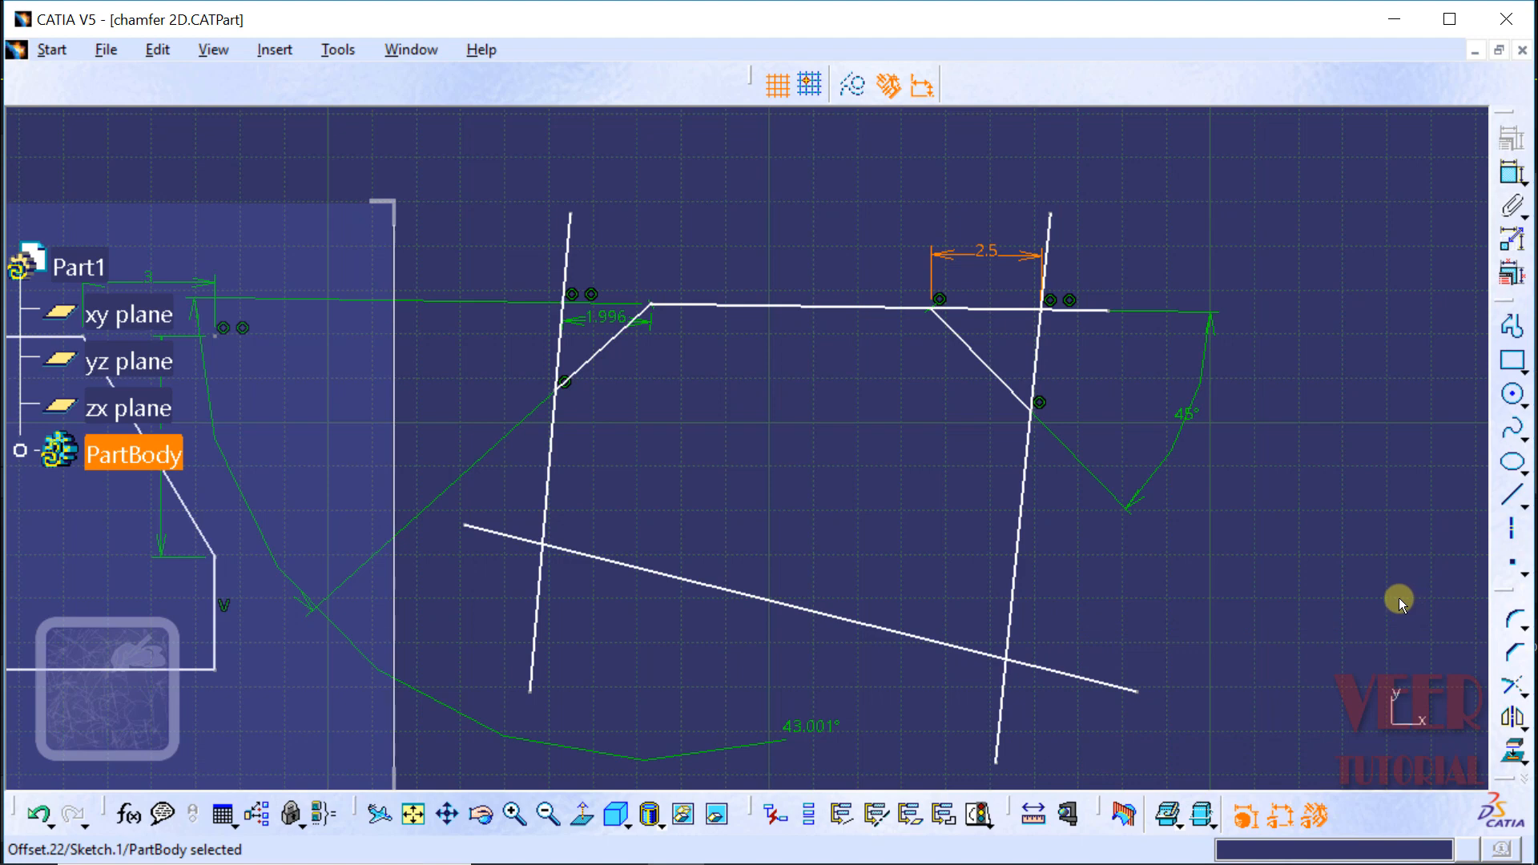
Step: Chamfer the lower-left intersection of the crossing lines with Standard Lines Trim, at an angle of about 40.4°
{"action": "left_click", "coordinate": [1517, 656]}
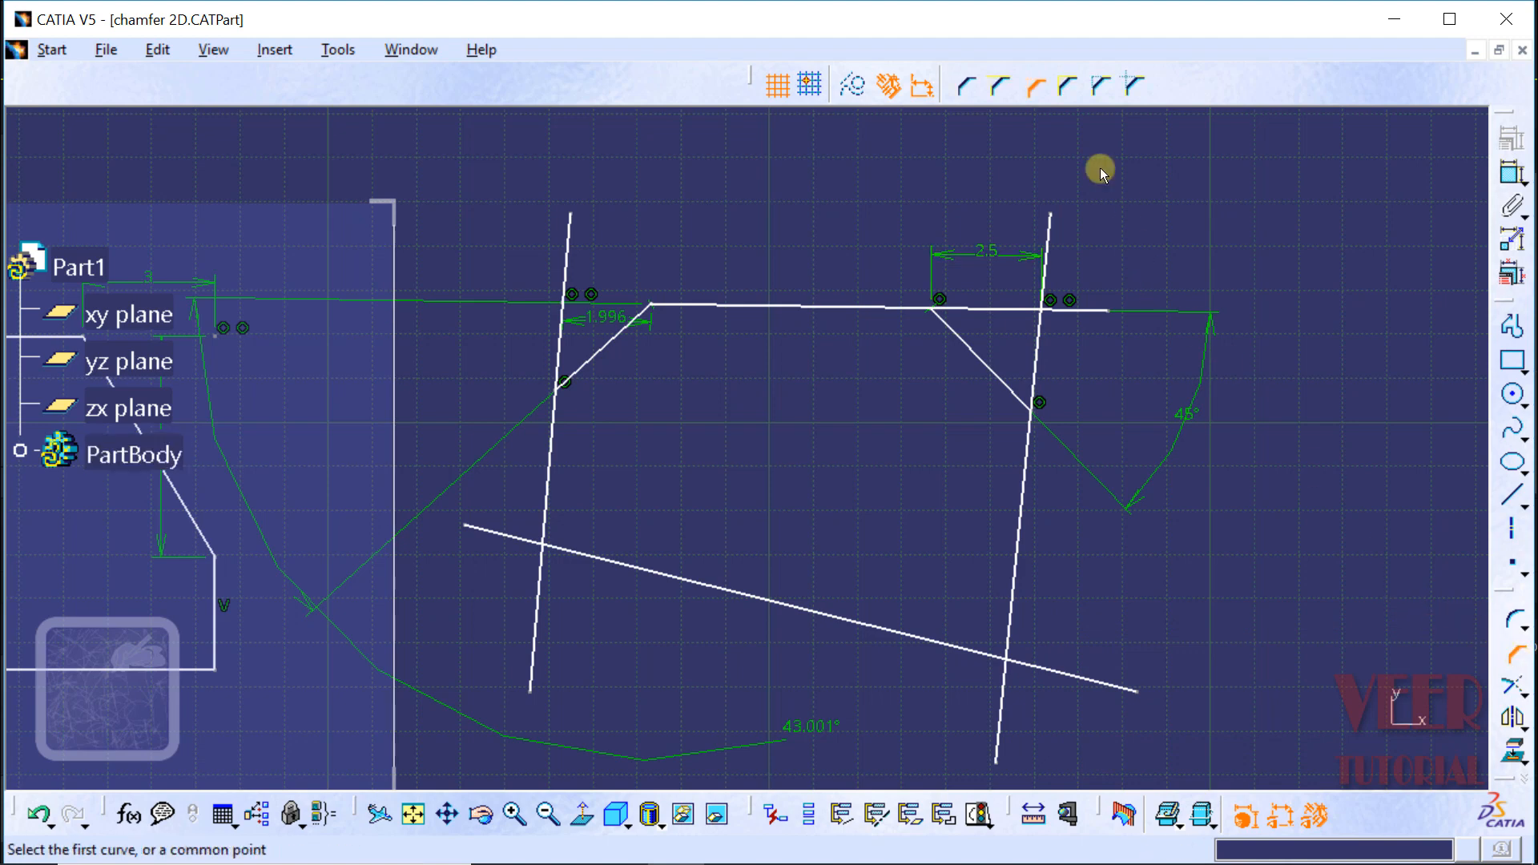
{"action": "left_click", "coordinate": [1062, 84]}
{"action": "left_click", "coordinate": [548, 480]}
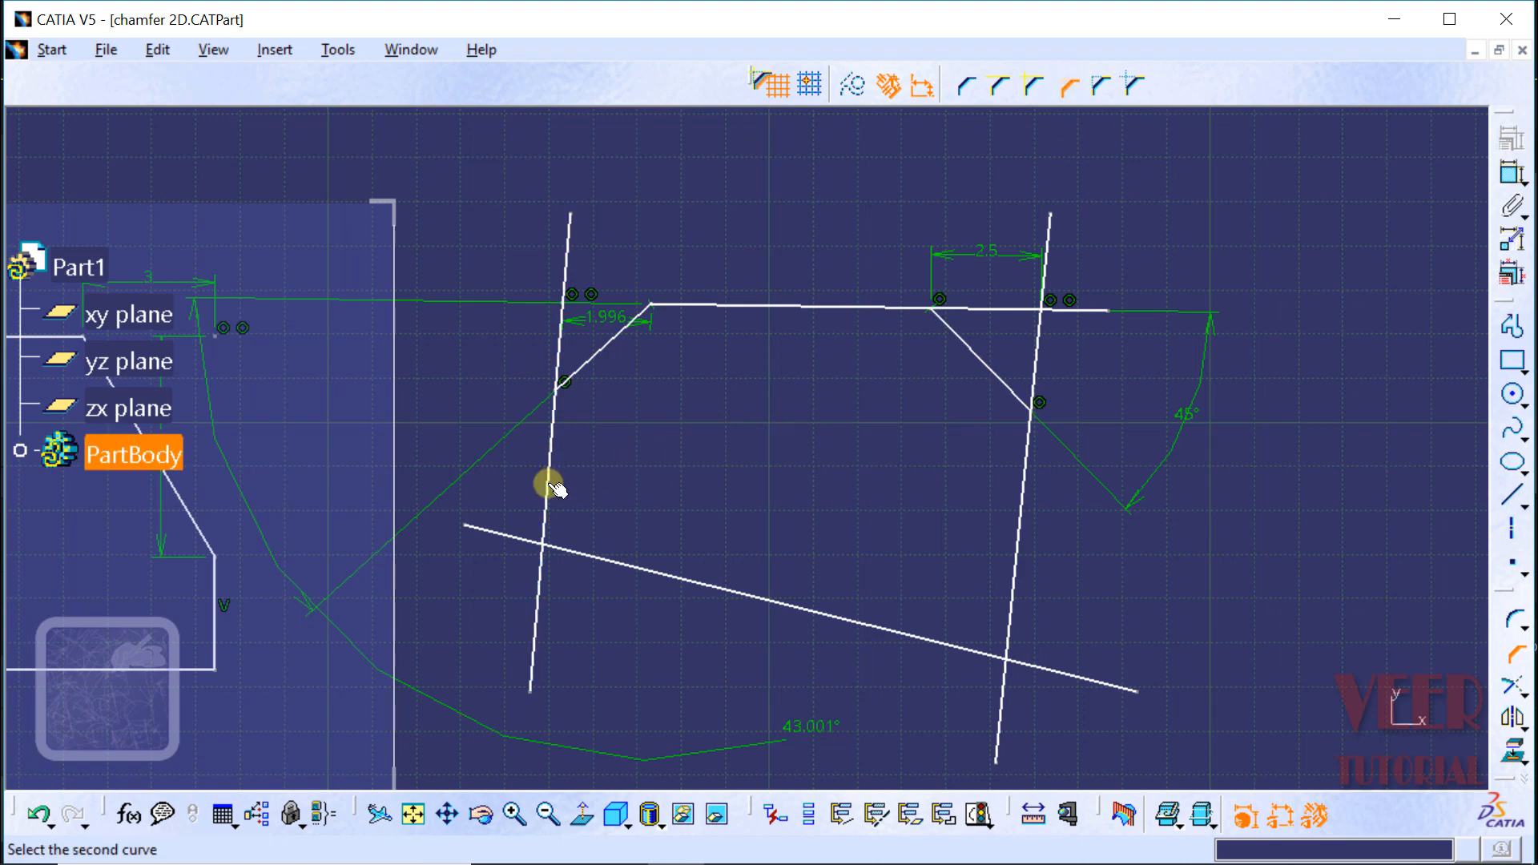
{"action": "left_click", "coordinate": [615, 566]}
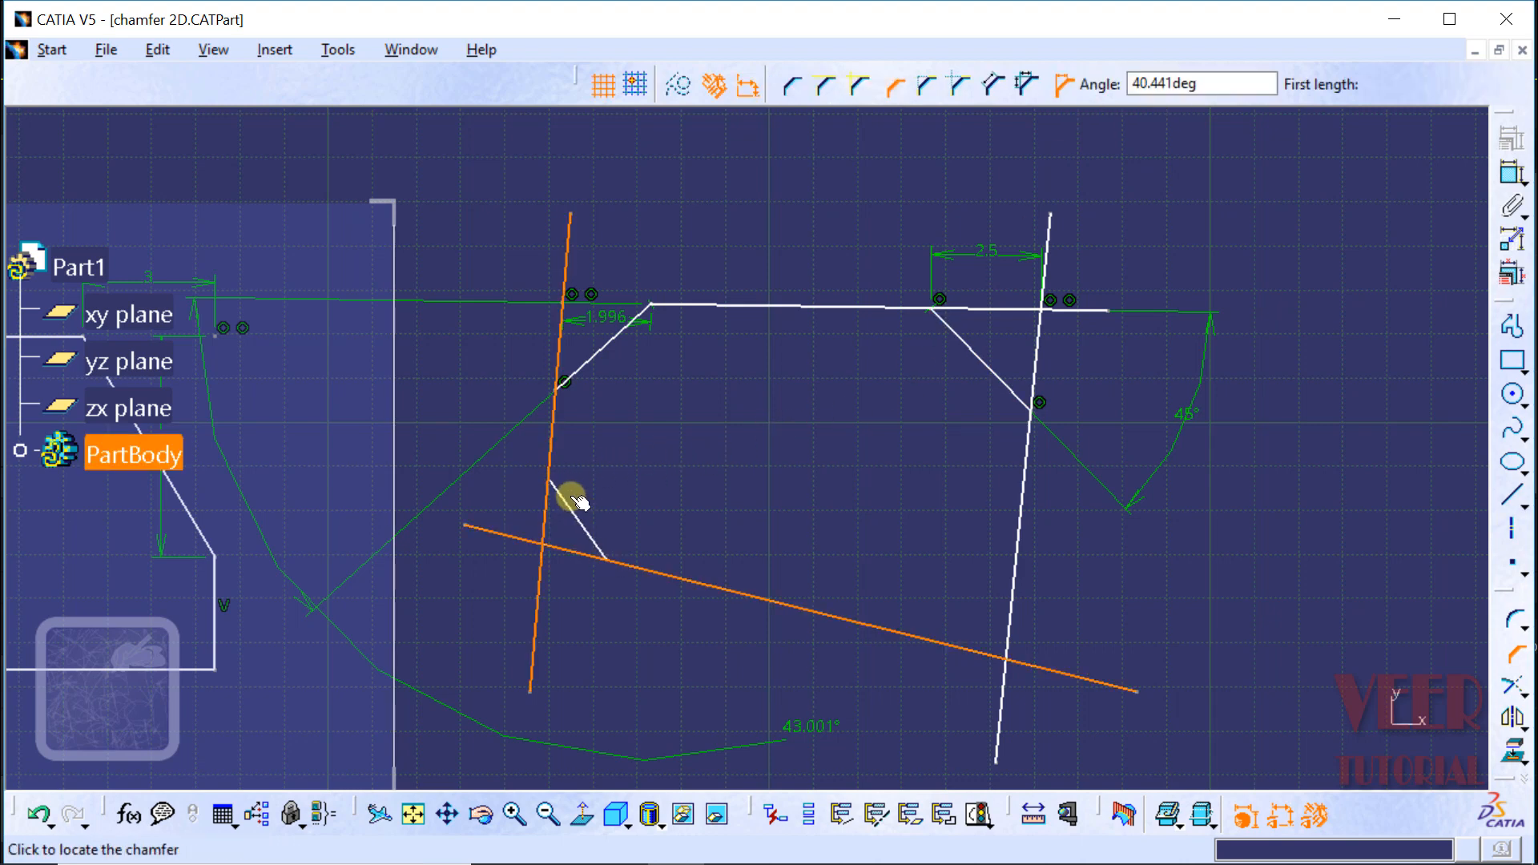
{"action": "left_click", "coordinate": [568, 503]}
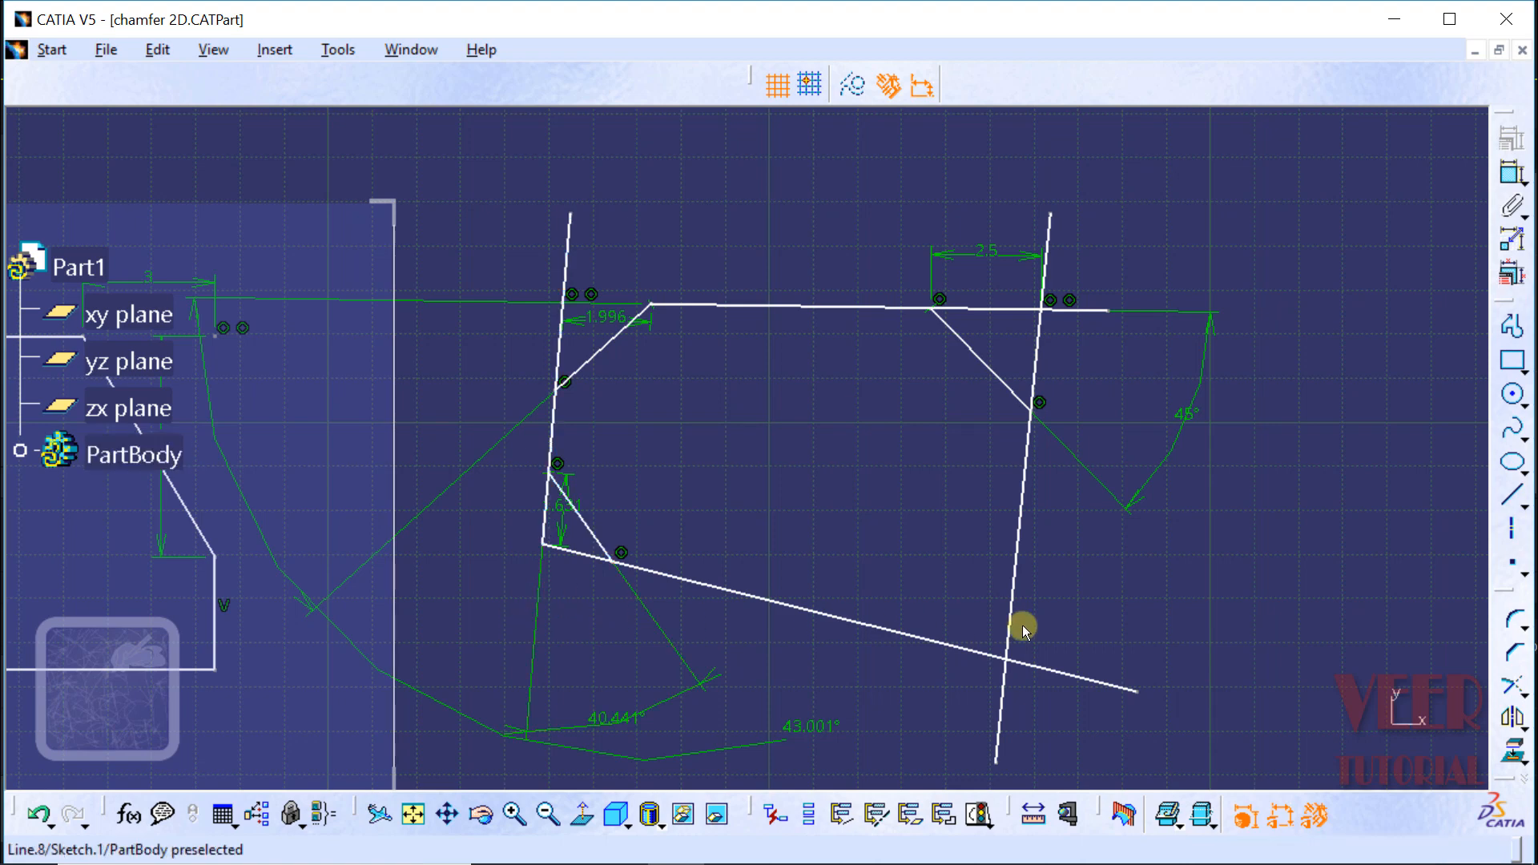
Step: Chamfer the lower-right intersection with both lines trimmed to construction lines, at about 49.1° and 3.57 mm first length, and undo it
{"action": "left_click", "coordinate": [1519, 653]}
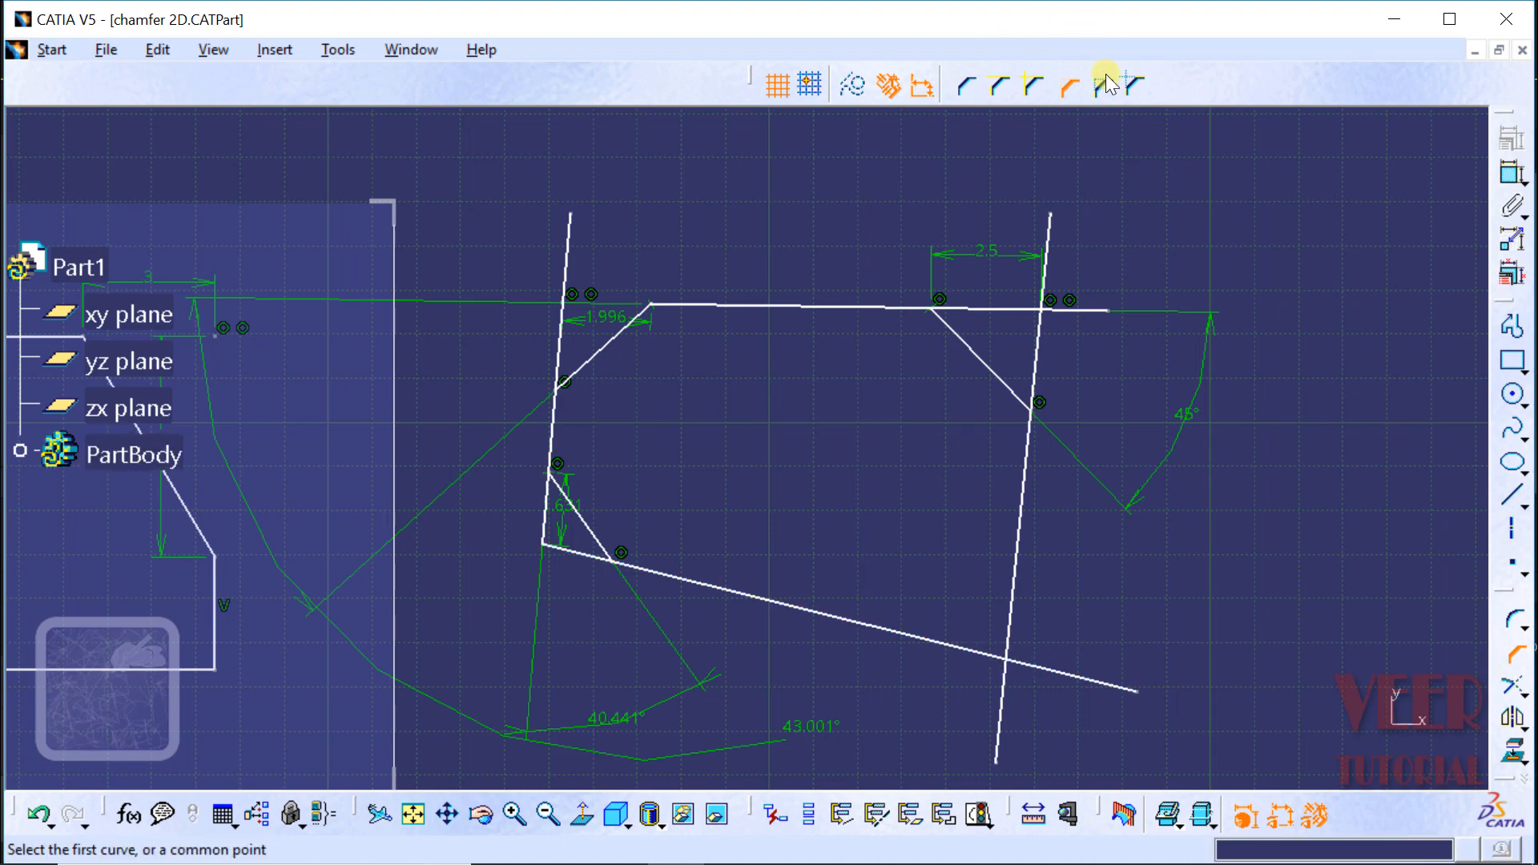
{"action": "left_click", "coordinate": [1105, 77]}
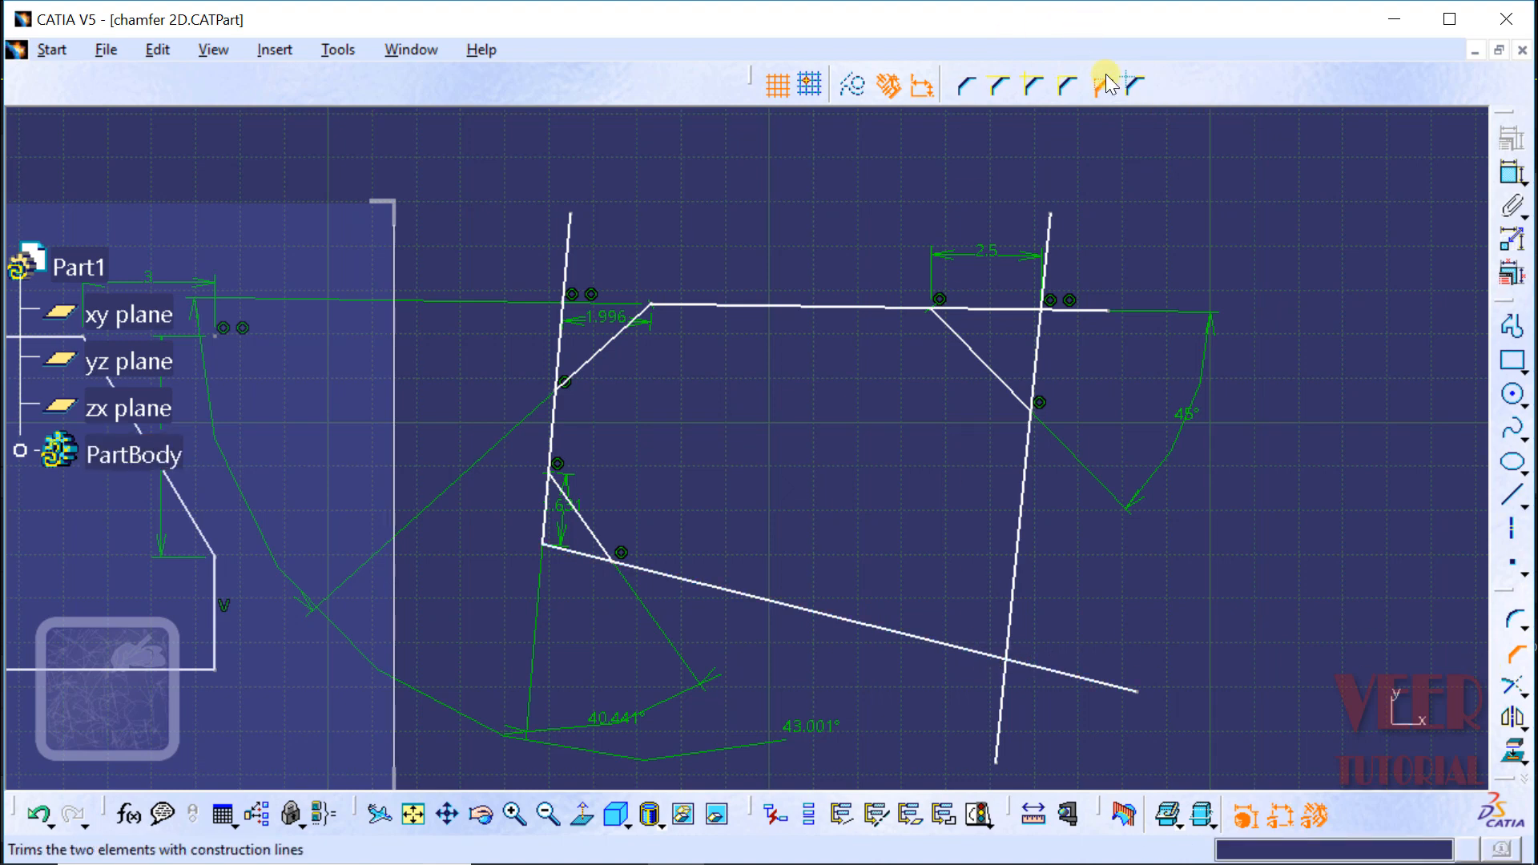
{"action": "left_click", "coordinate": [932, 640]}
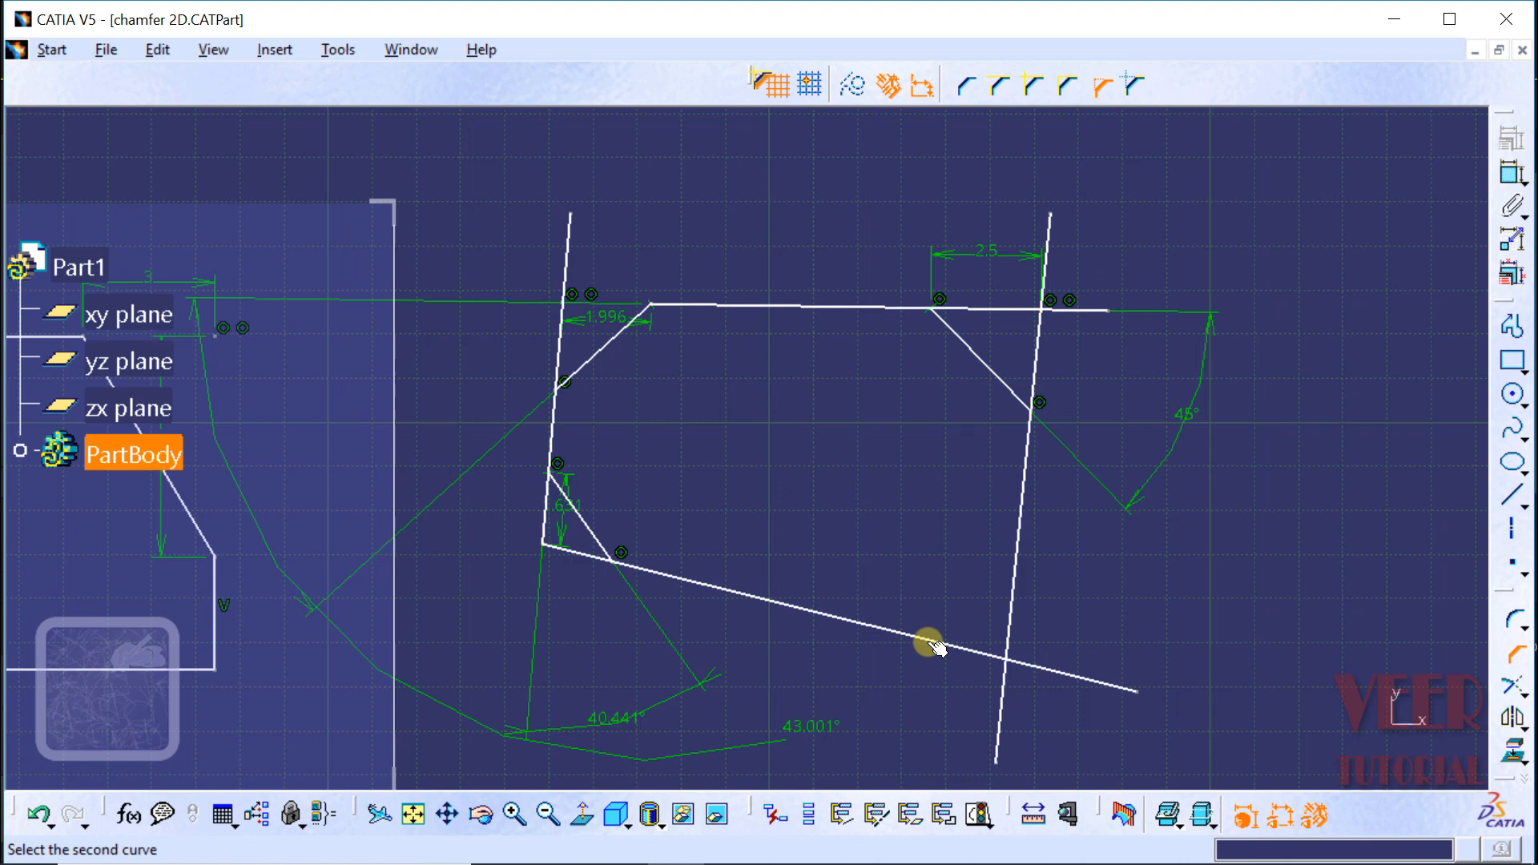
{"action": "left_click", "coordinate": [1012, 591]}
{"action": "left_click", "coordinate": [933, 573]}
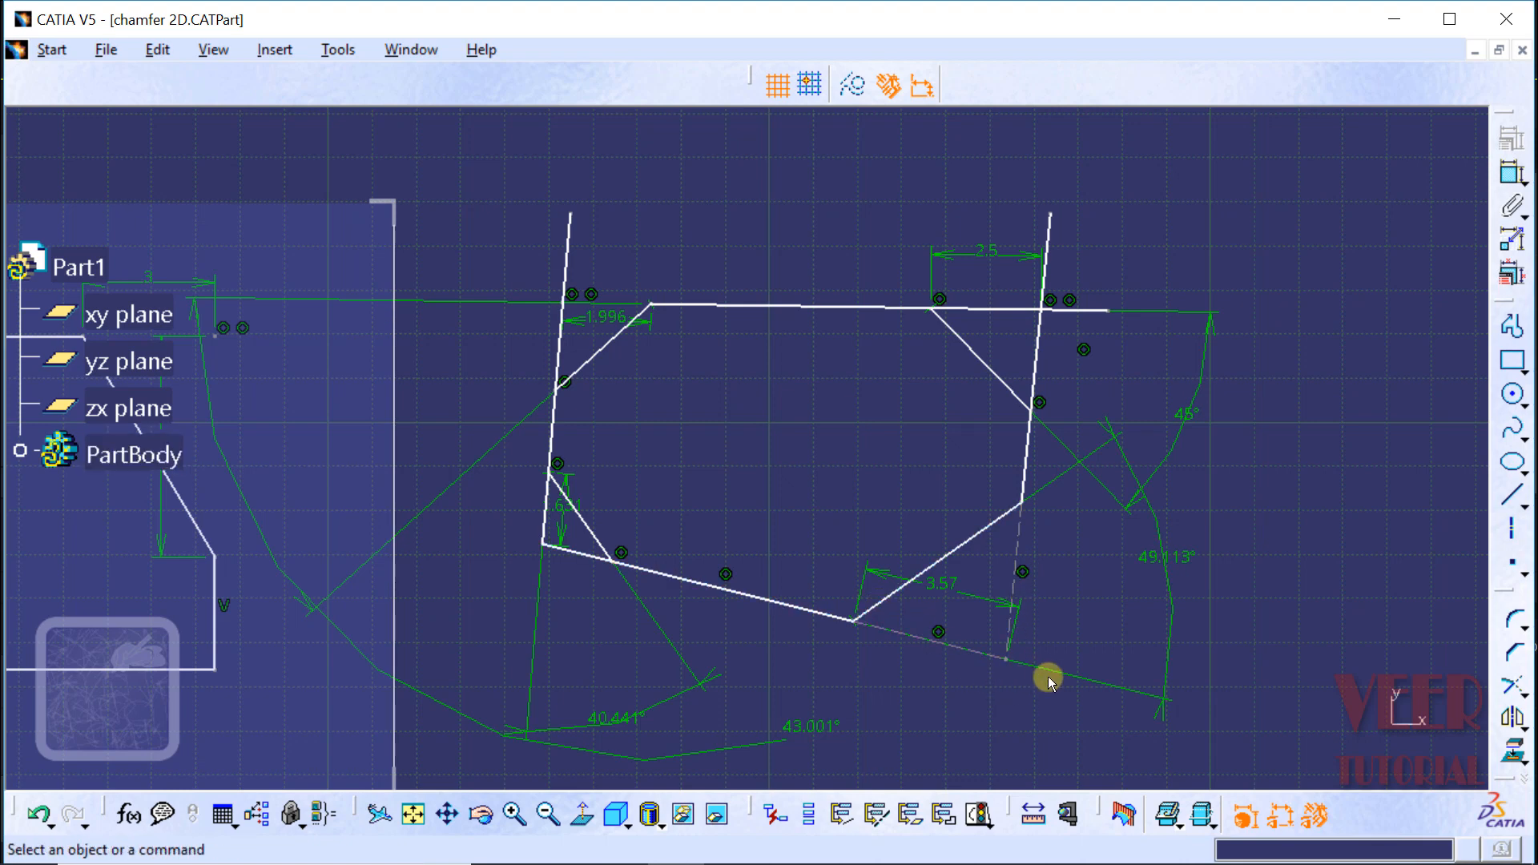
{"action": "left_click", "coordinate": [36, 815]}
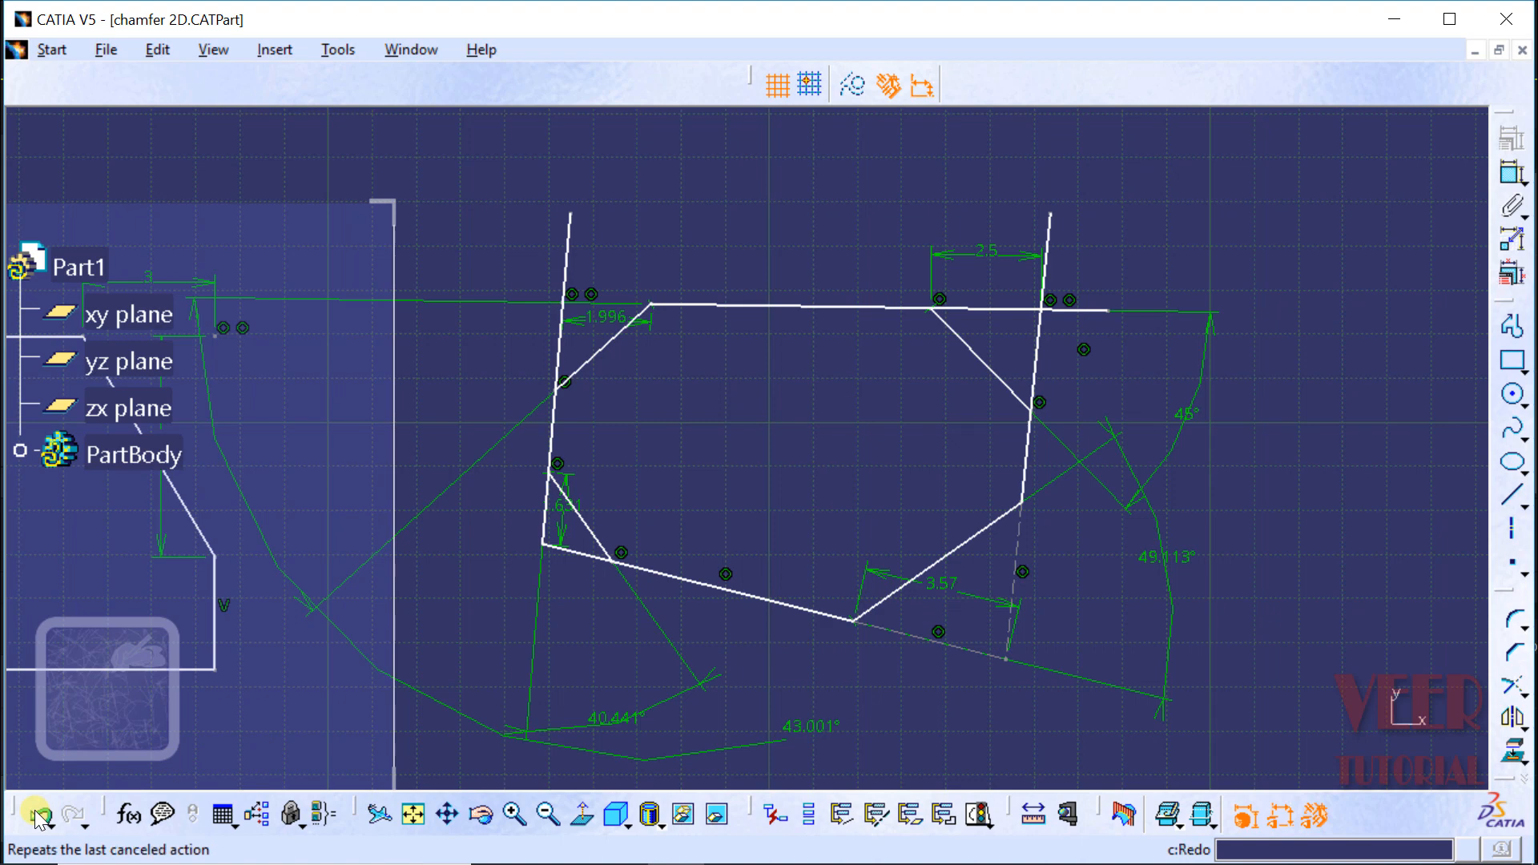
Step: Chamfer the lower-right intersection with Construction Lines No Trim, at about 49.1° with a first length of about 3.42 mm
{"action": "left_click", "coordinate": [1519, 654]}
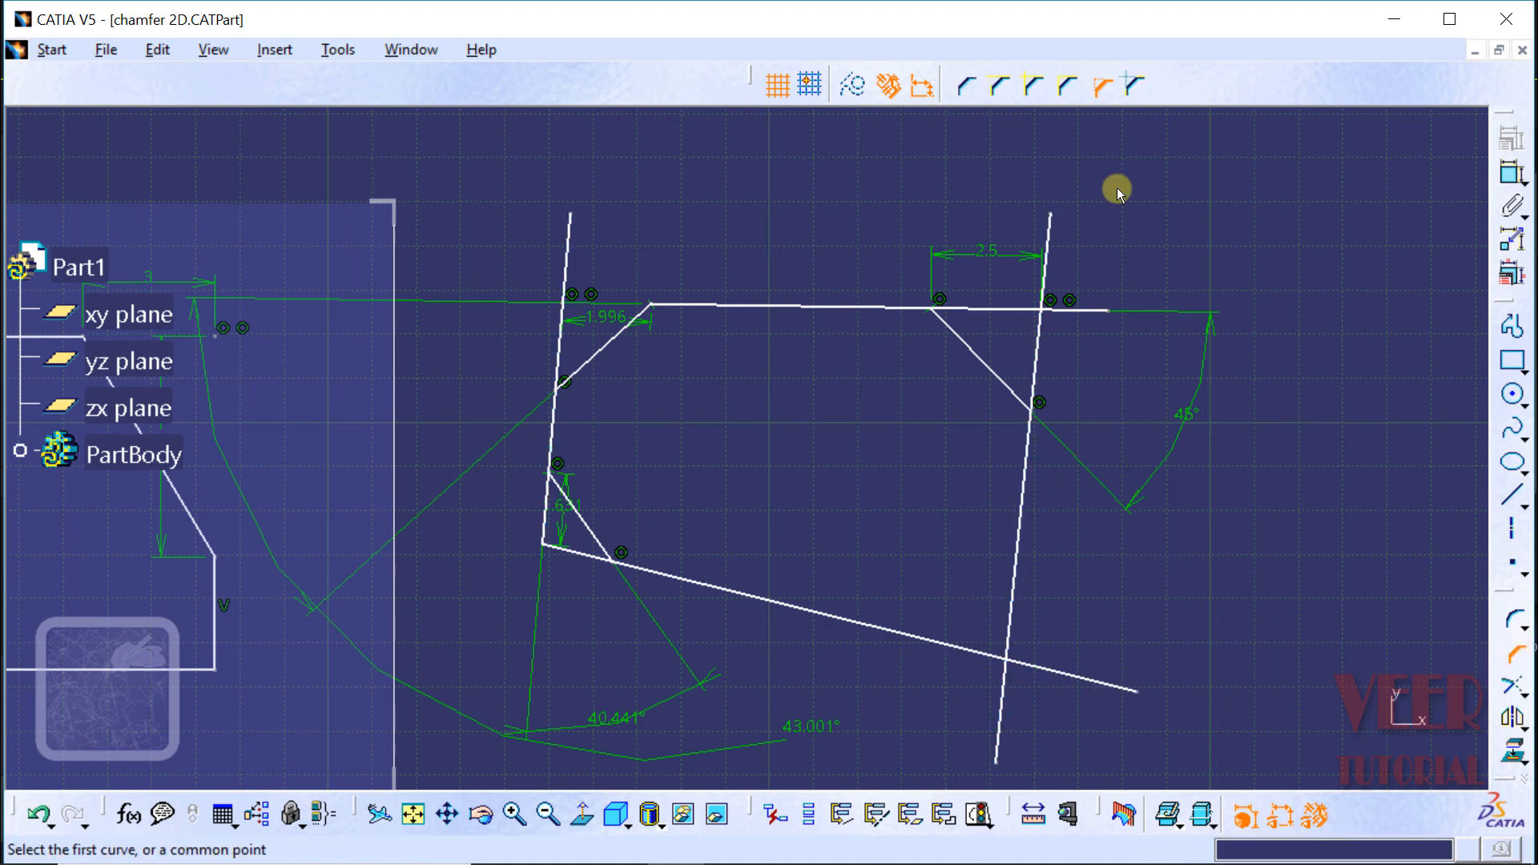
{"action": "left_click", "coordinate": [1122, 80]}
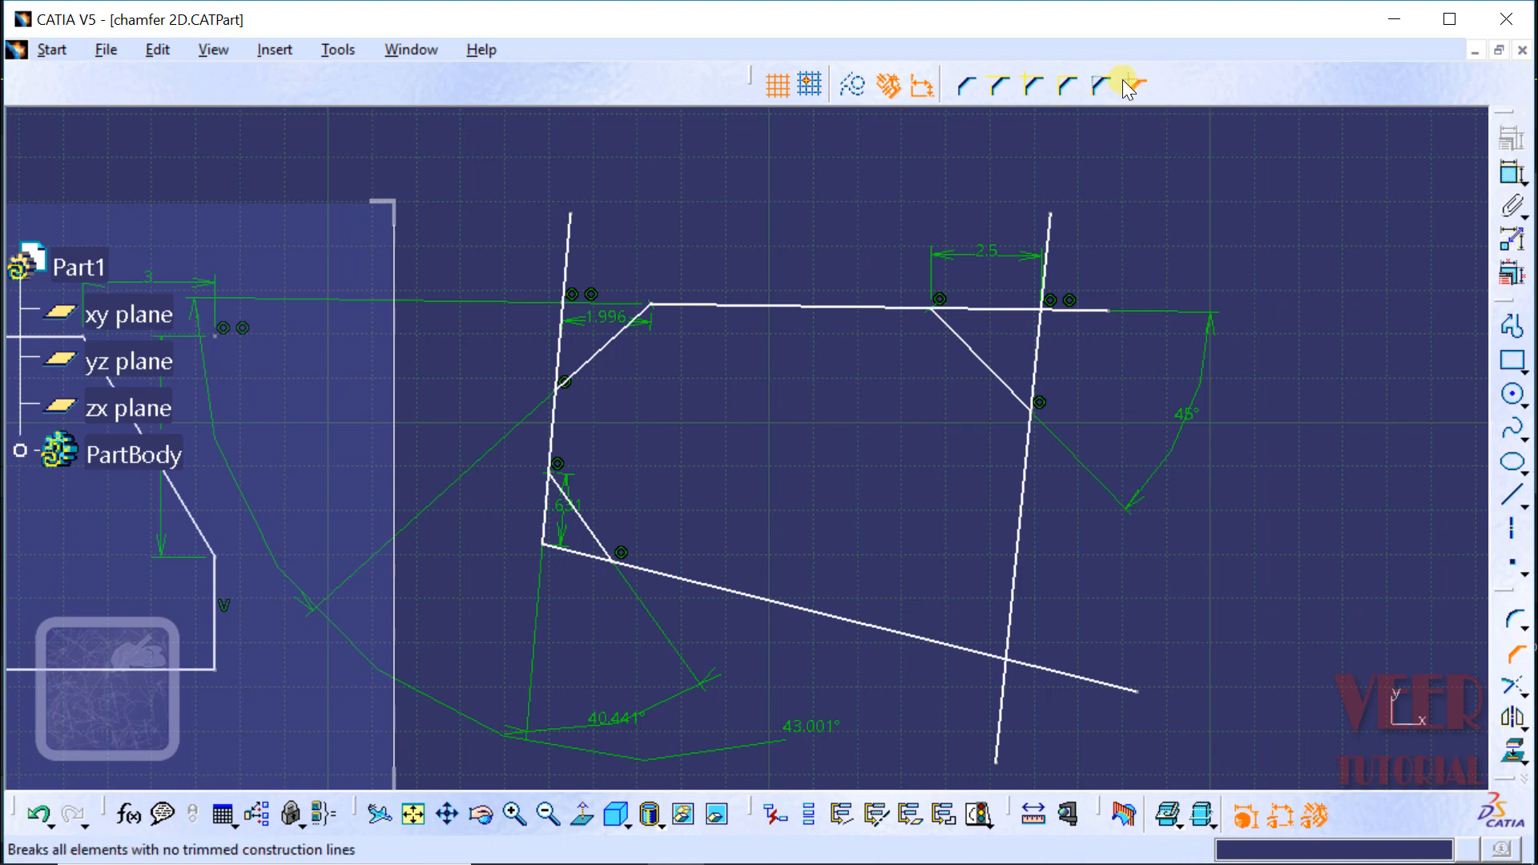
{"action": "left_click", "coordinate": [1019, 564]}
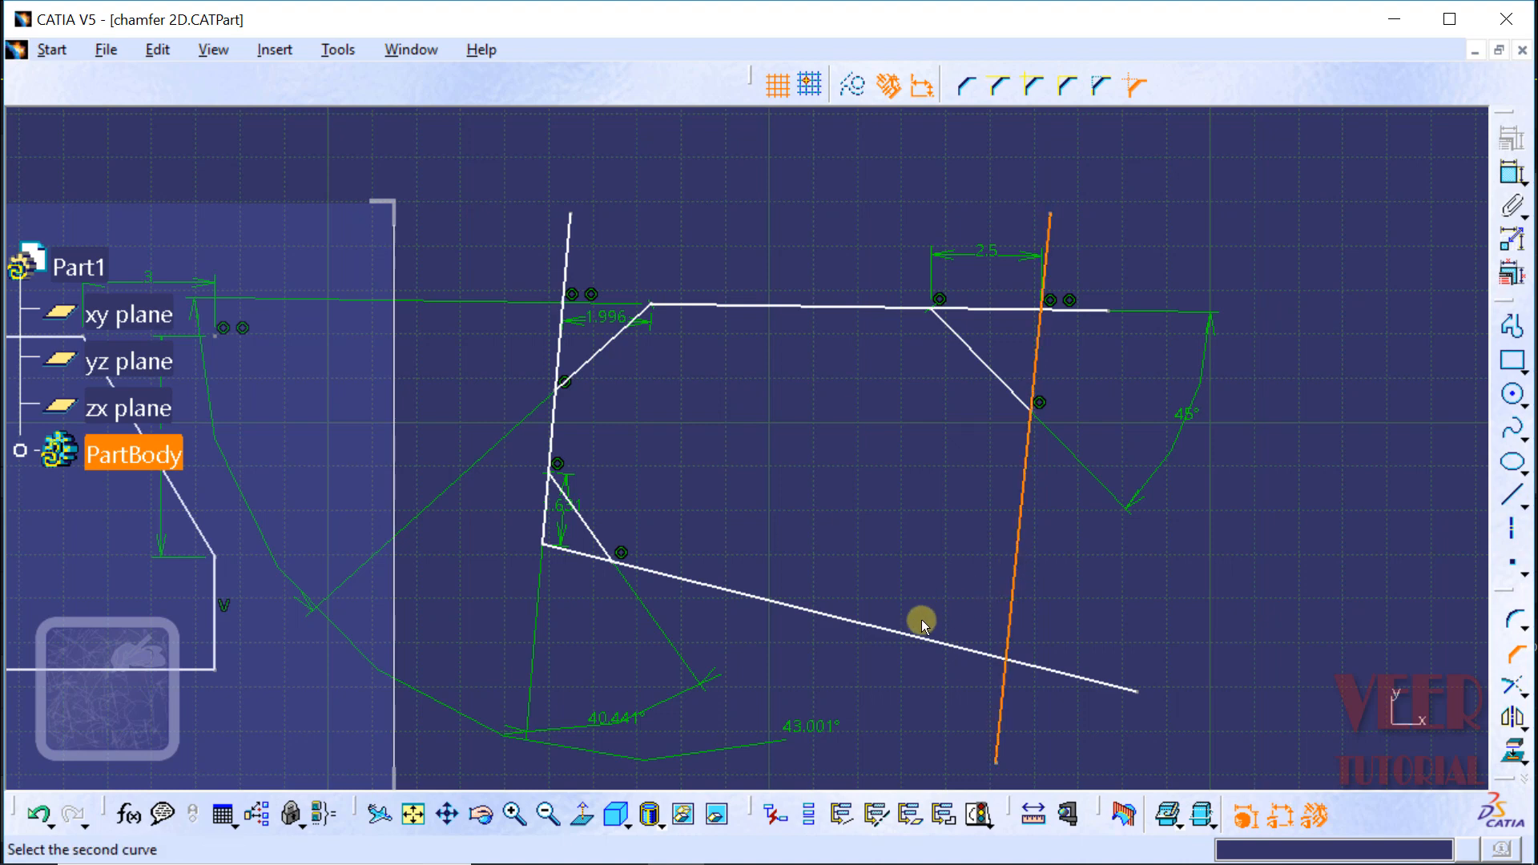
{"action": "left_click", "coordinate": [906, 635]}
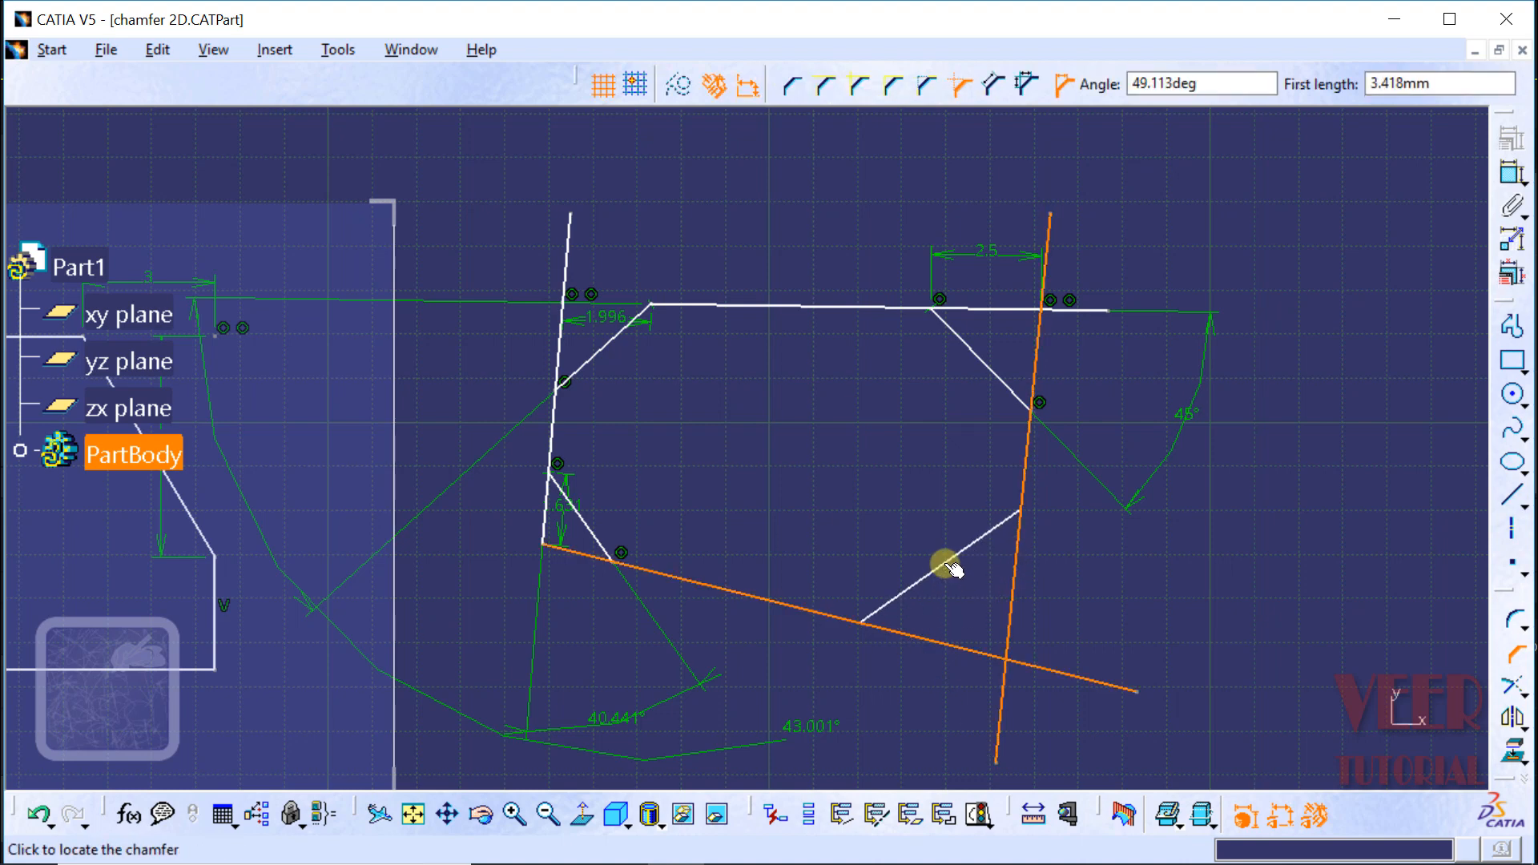
{"action": "left_click", "coordinate": [952, 568]}
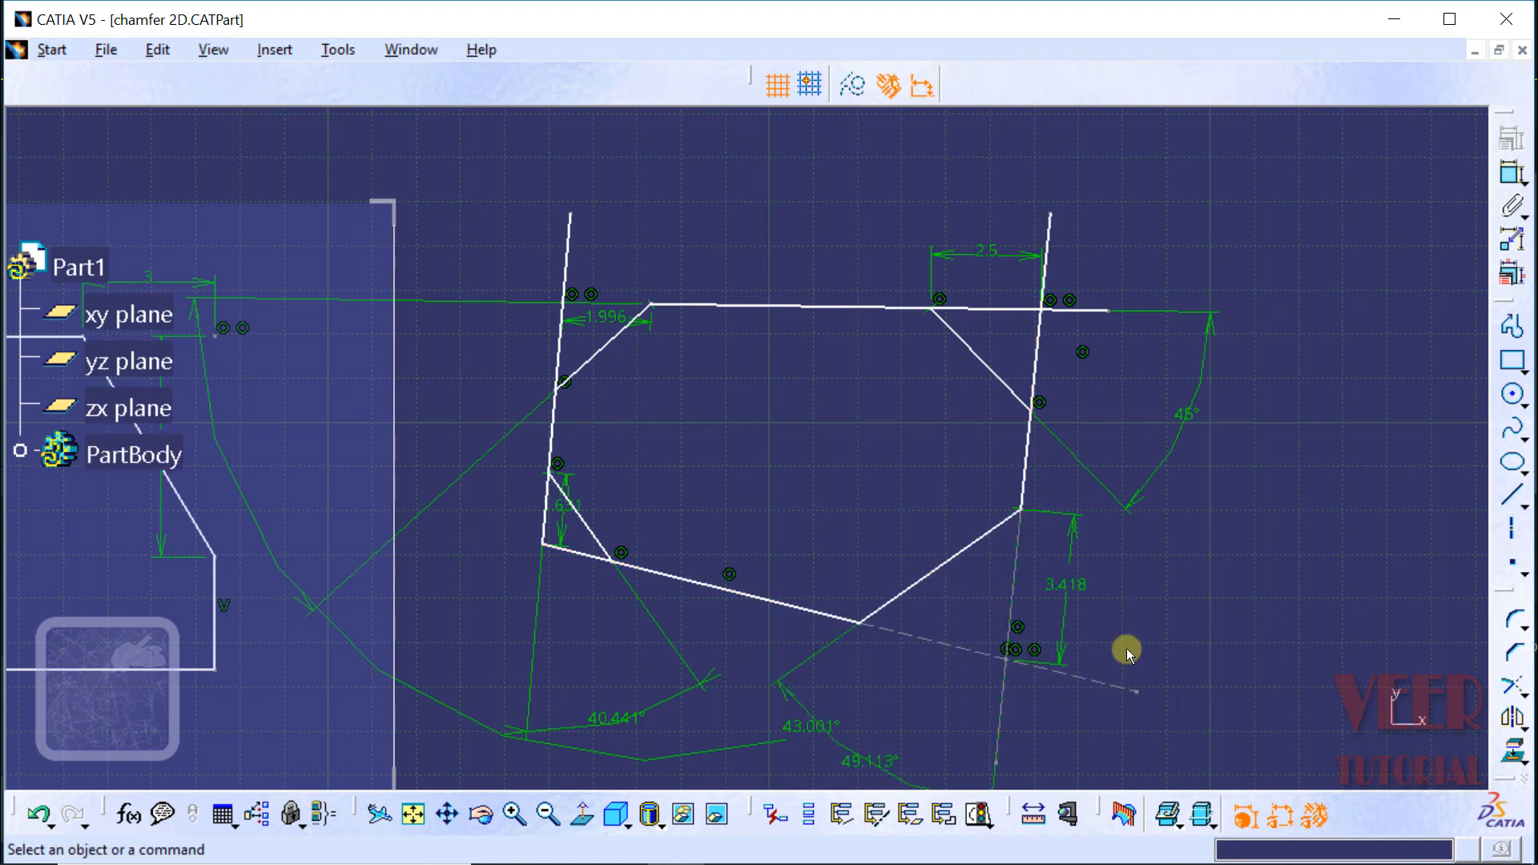